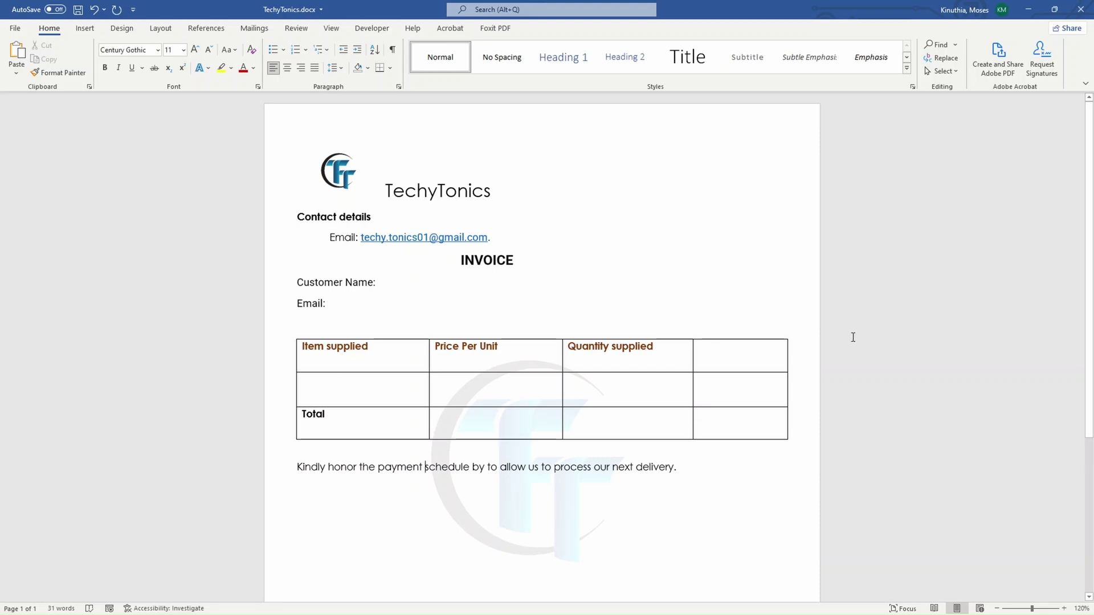
Step: Scroll down and back up through the TechyTonics invoice template
{"action": "scroll", "coordinate": [598, 359], "scroll_direction": "down", "scroll_amount": 3}
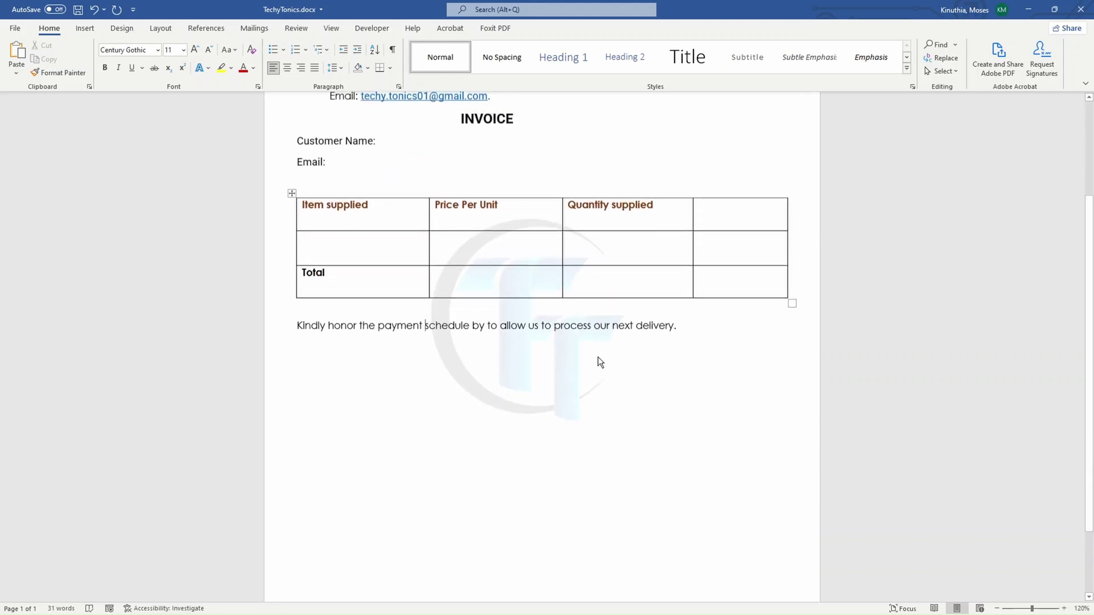
{"action": "scroll", "coordinate": [598, 358], "scroll_direction": "up", "scroll_amount": 3}
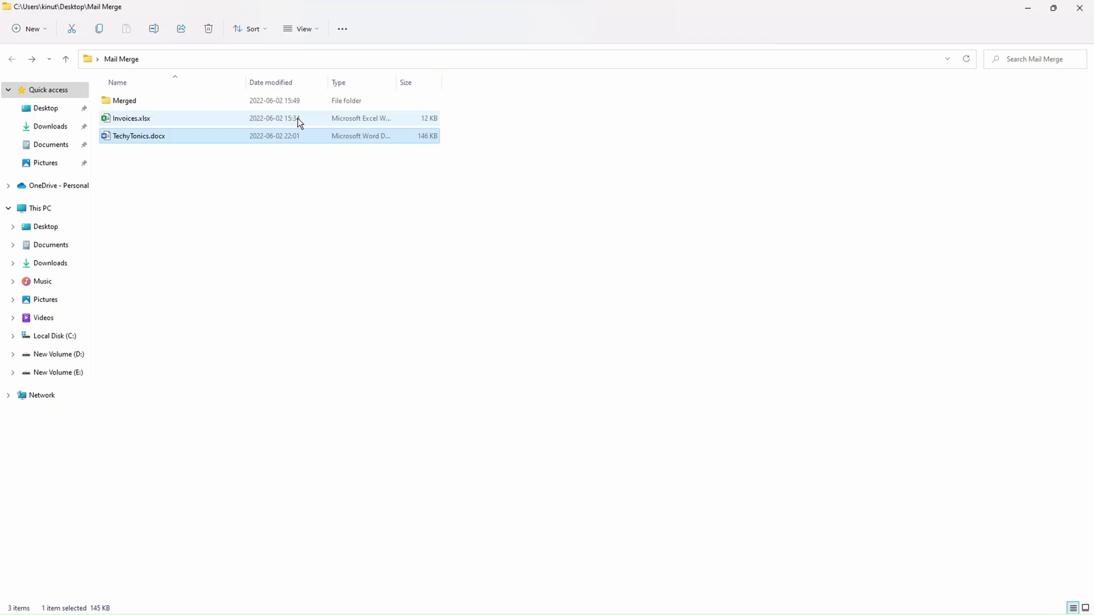
Step: Open Invoices.xlsx from the Mail Merge folder in Excel
{"action": "double_click", "coordinate": [225, 117]}
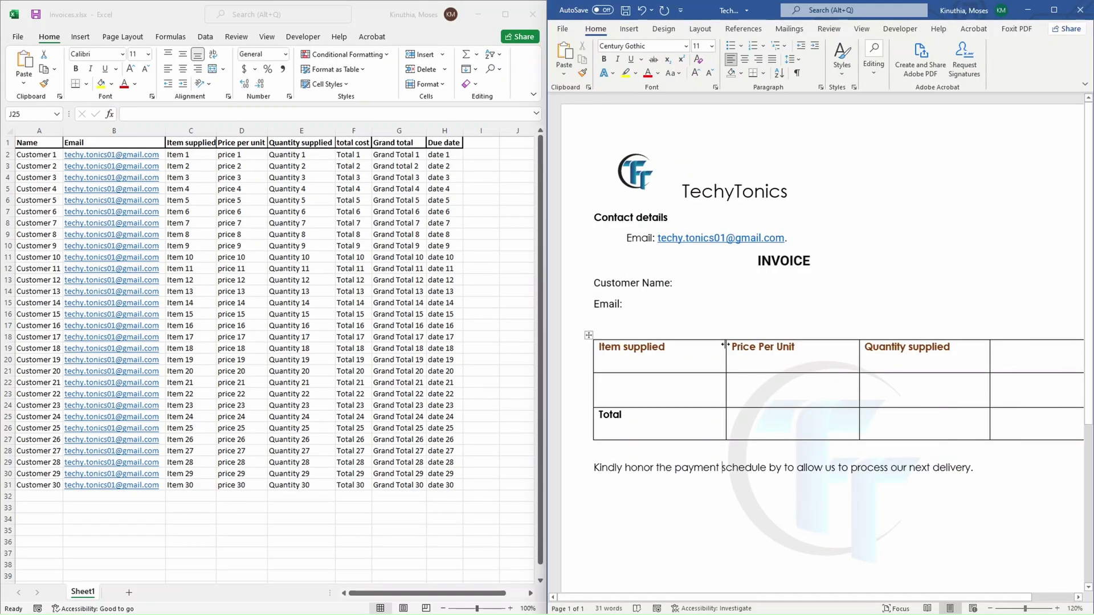
Step: Add a '<>' placeholder after 'payment schedule by' in the invoice's payment sentence
{"action": "scroll", "coordinate": [674, 329], "scroll_direction": "right", "scroll_amount": 2}
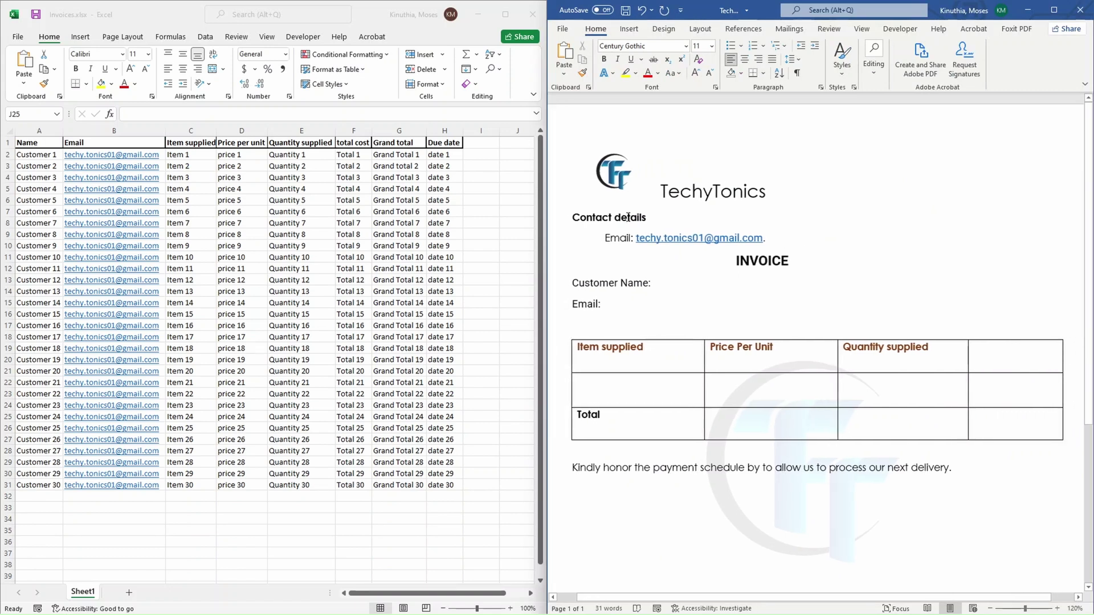
{"action": "scroll", "coordinate": [602, 304], "scroll_direction": "down", "scroll_amount": 1}
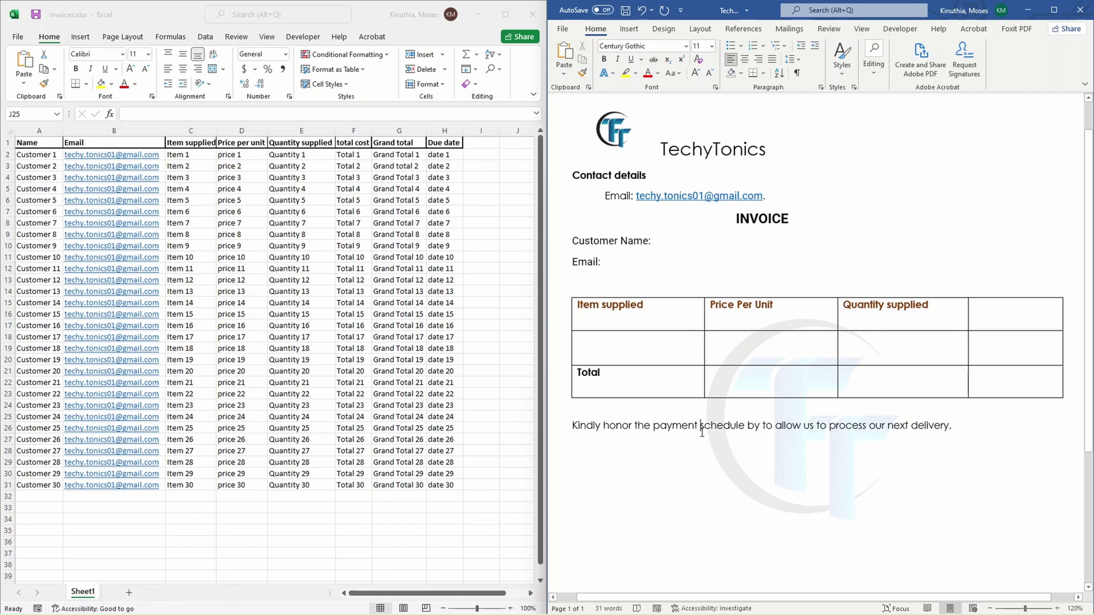
{"action": "left_click", "coordinate": [773, 425]}
{"action": "type", "text": "<>"}
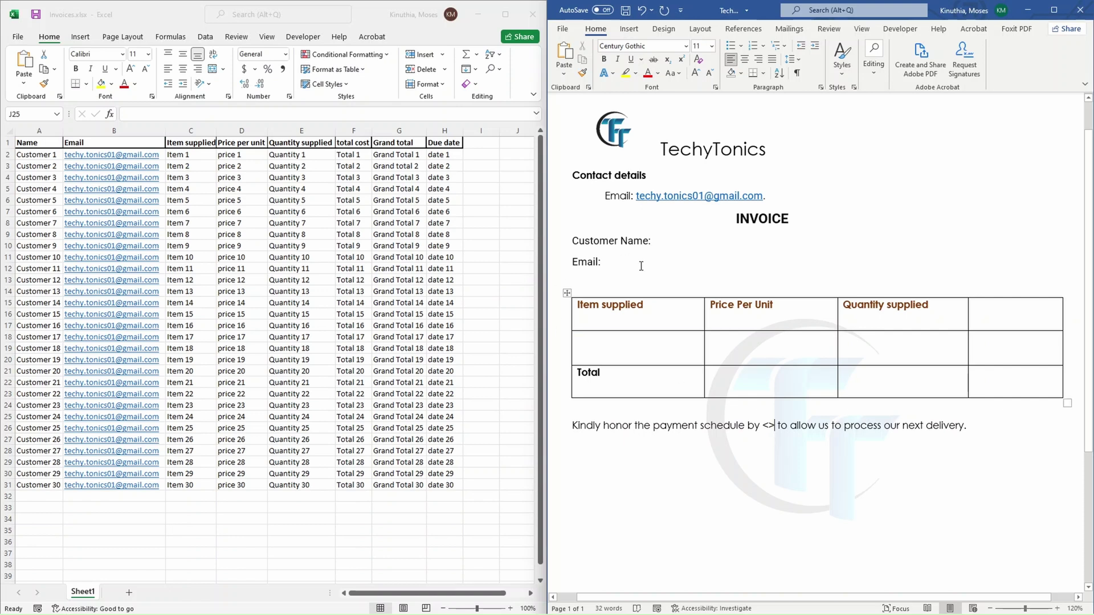
{"action": "scroll", "coordinate": [646, 381], "scroll_direction": "up", "scroll_amount": 2}
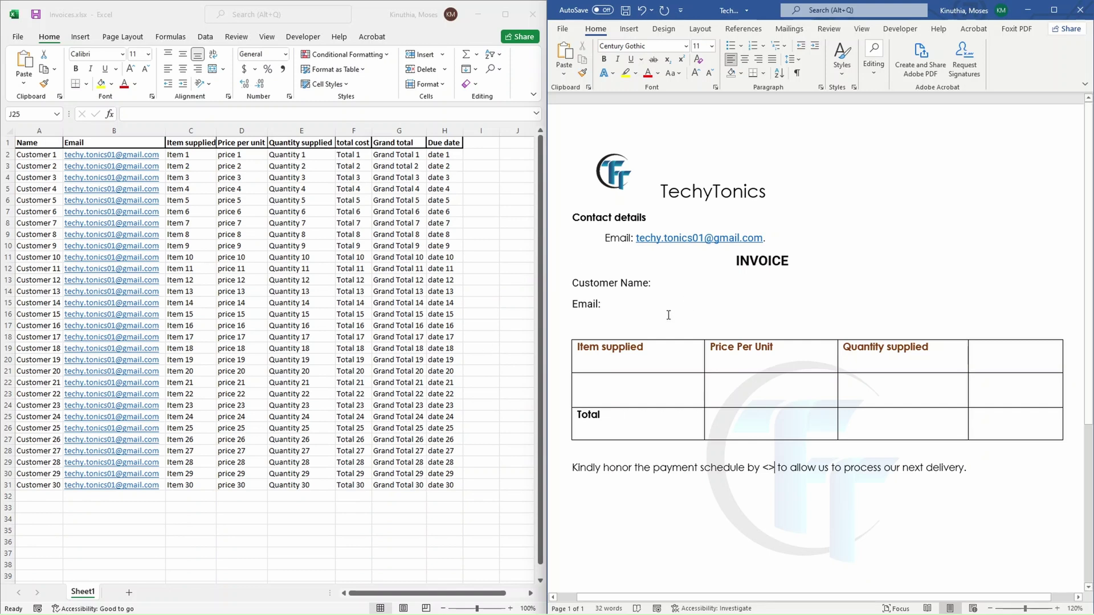
Step: Review Excel's Name, Email and Item supplied columns, then maximize the Word invoice
{"action": "key", "text": "alt+Tab"}
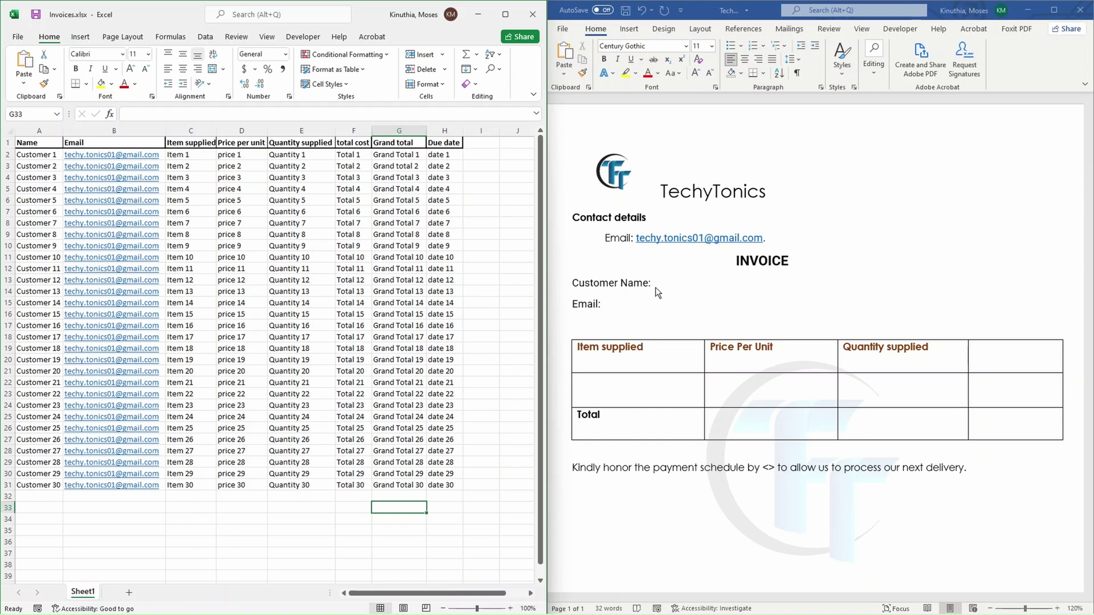
{"action": "left_click", "coordinate": [39, 130]}
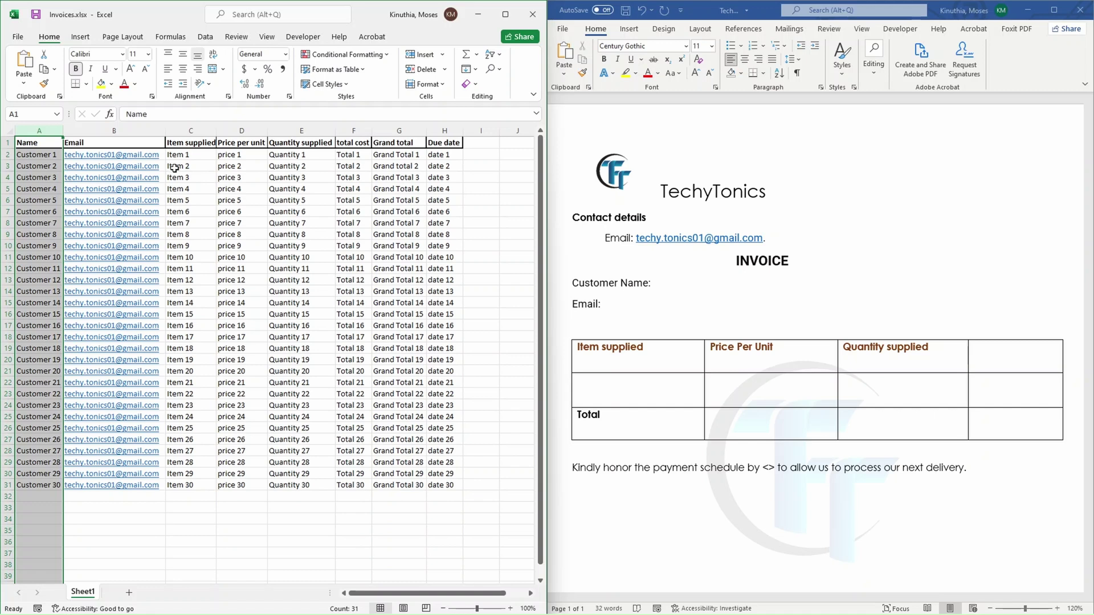
{"action": "left_click", "coordinate": [113, 130]}
{"action": "left_click_drag", "start_coordinate": [150, 133], "coordinate": [130, 131]}
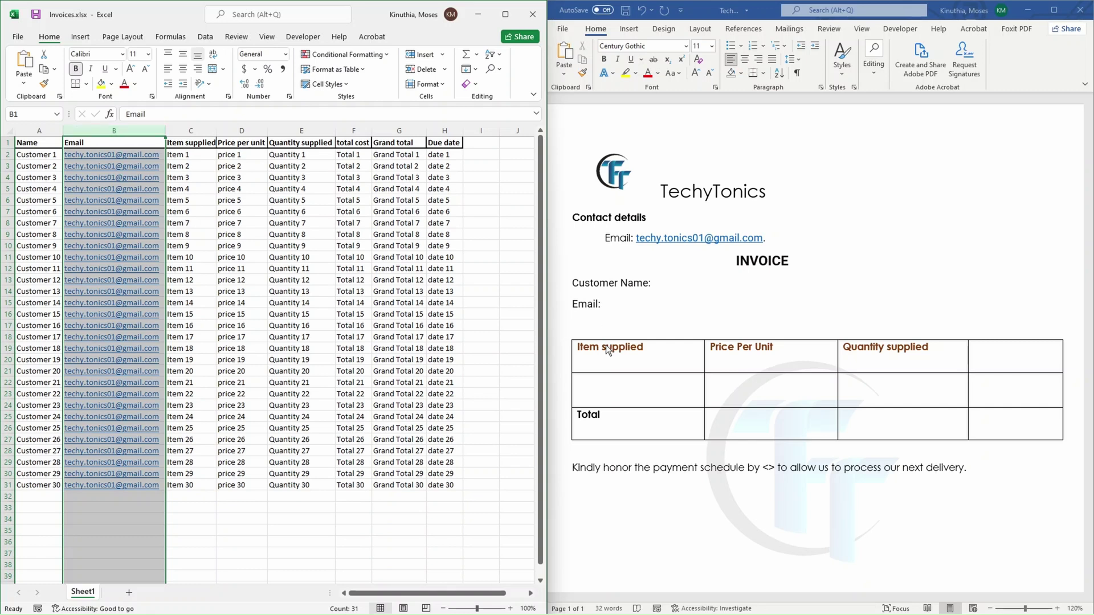
{"action": "left_click", "coordinate": [192, 145]}
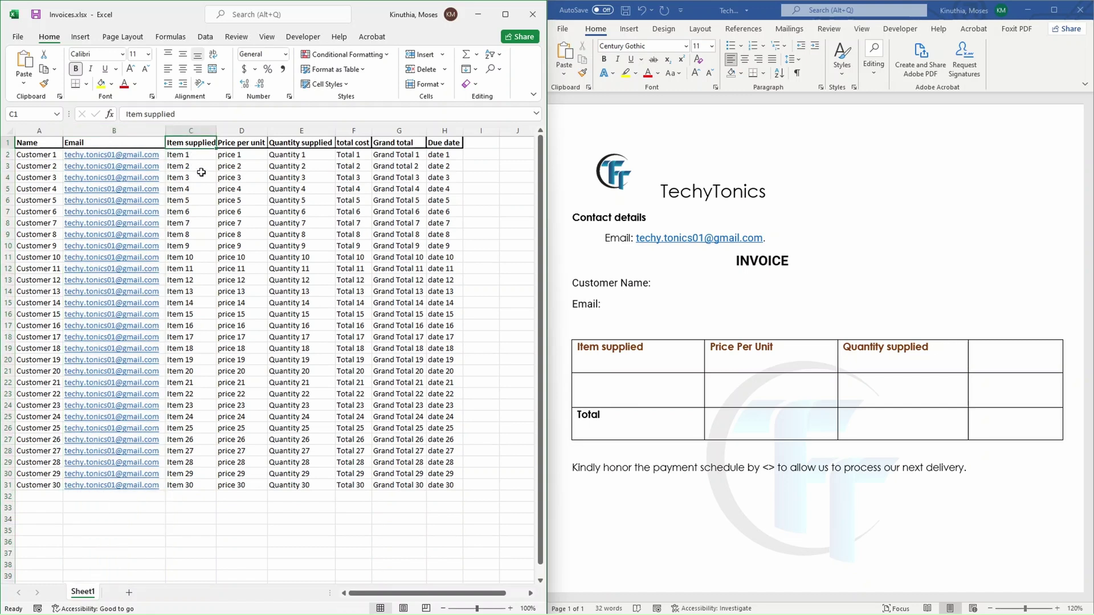
{"action": "left_click", "coordinate": [191, 130]}
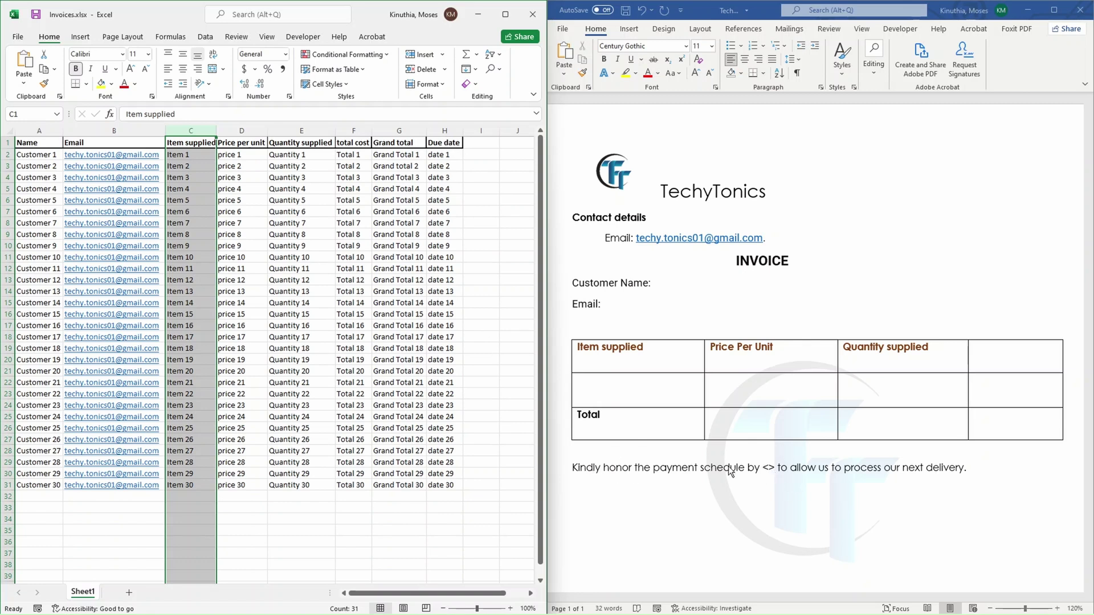
{"action": "left_click", "coordinate": [768, 467]}
{"action": "key", "text": "super+Up"}
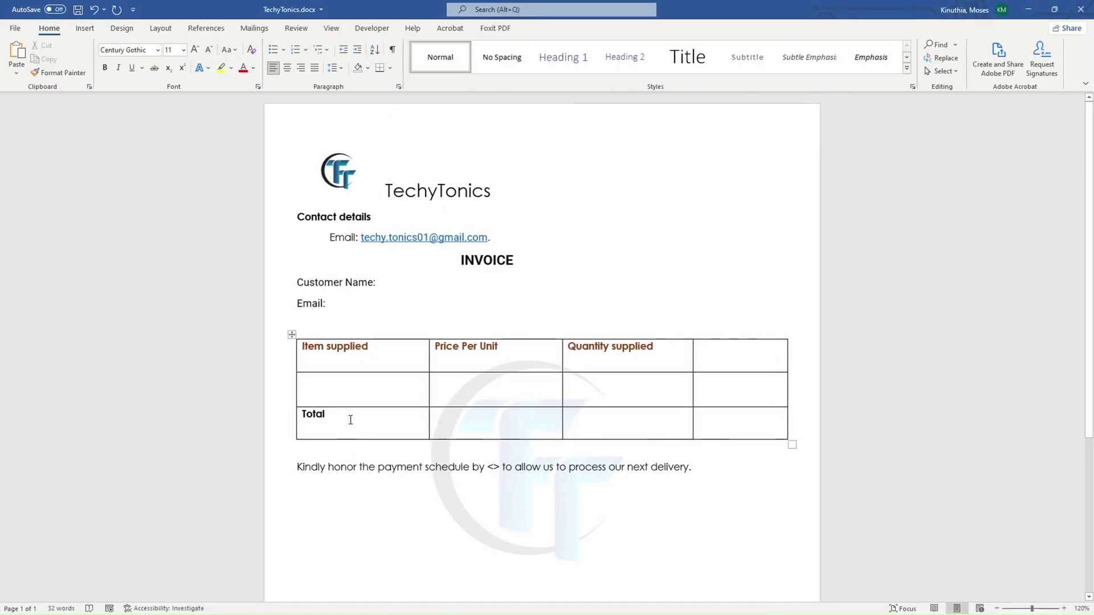
Step: With the cursor after 'Customer Name:', choose Select Recipients > Use an Existing List
{"action": "left_click", "coordinate": [390, 281]}
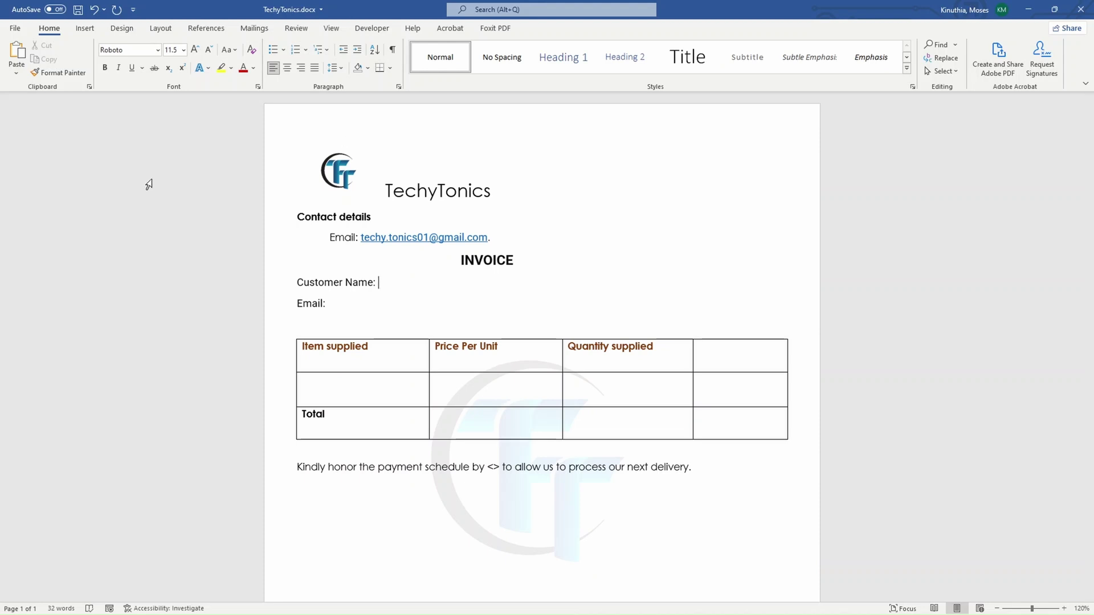
{"action": "left_click", "coordinate": [261, 32]}
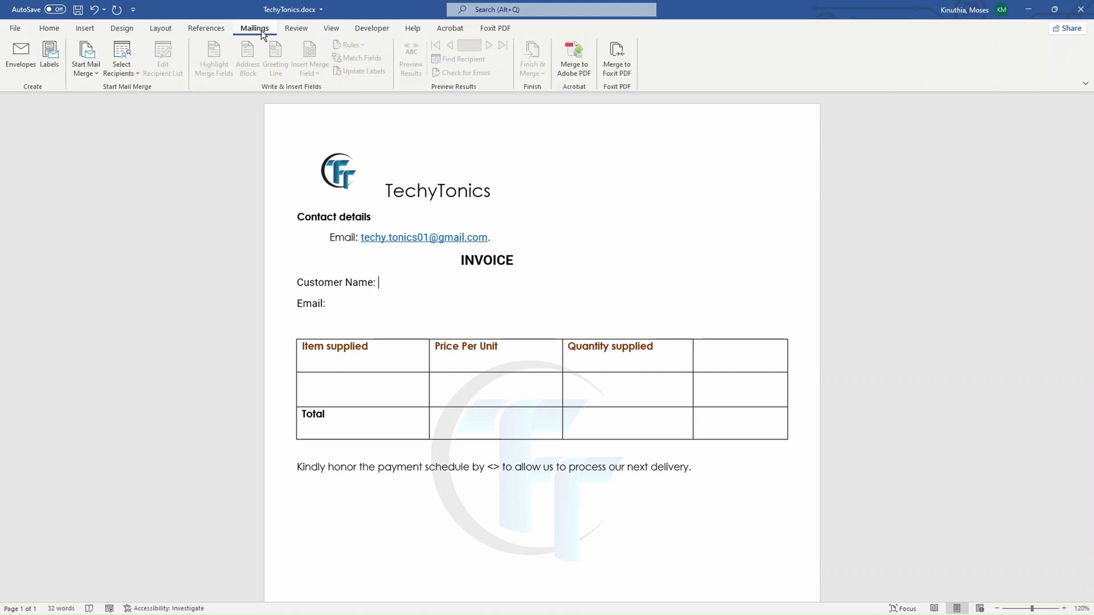
{"action": "left_click", "coordinate": [124, 63]}
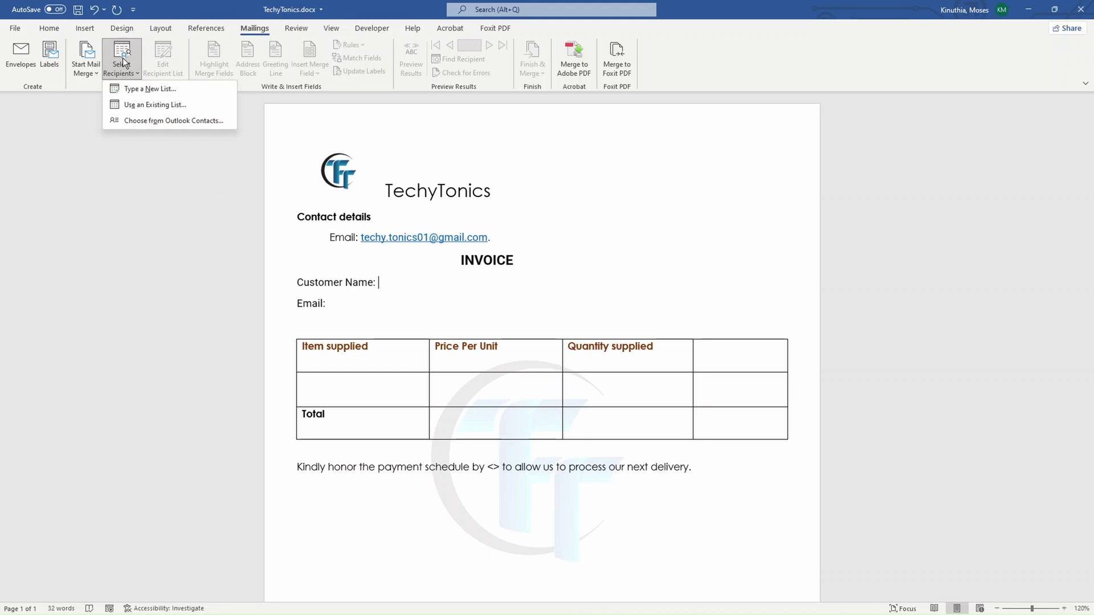
{"action": "left_click", "coordinate": [147, 104]}
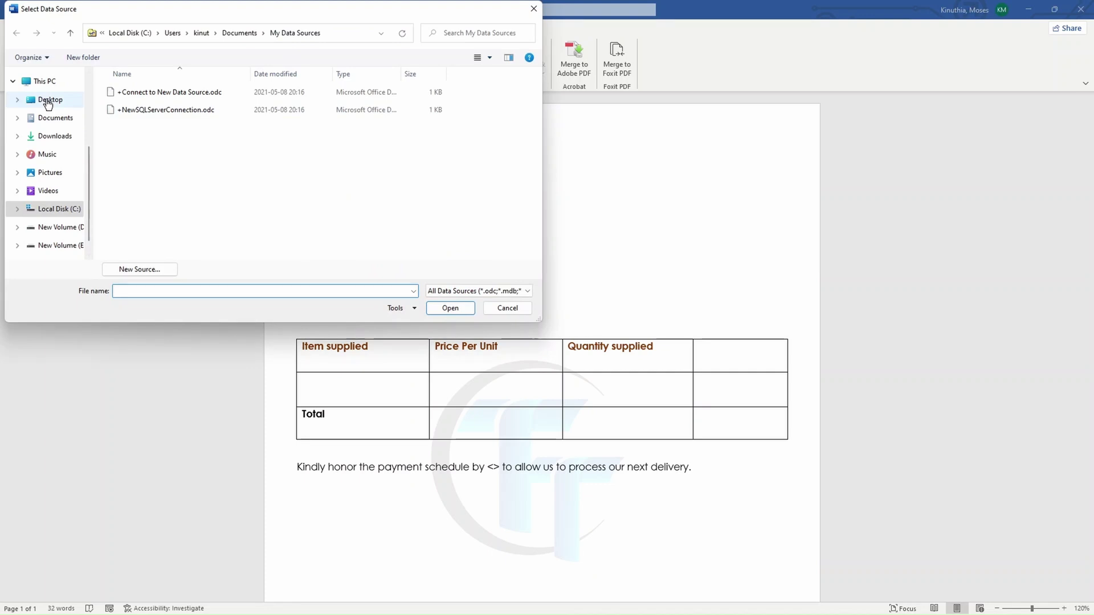
Step: Attach Sheet1$ of Desktop\Mail Merge\Invoices.xlsx, first row as headers, as the recipient list
{"action": "left_click", "coordinate": [48, 99]}
{"action": "double_click", "coordinate": [125, 110]}
{"action": "left_click", "coordinate": [174, 108]}
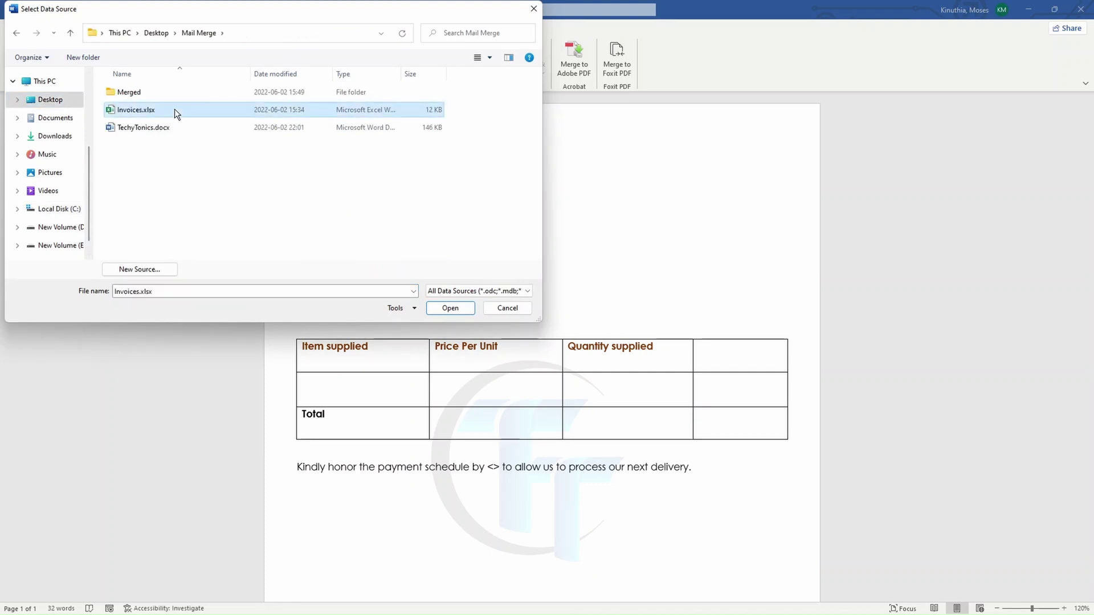
{"action": "left_click", "coordinate": [447, 310]}
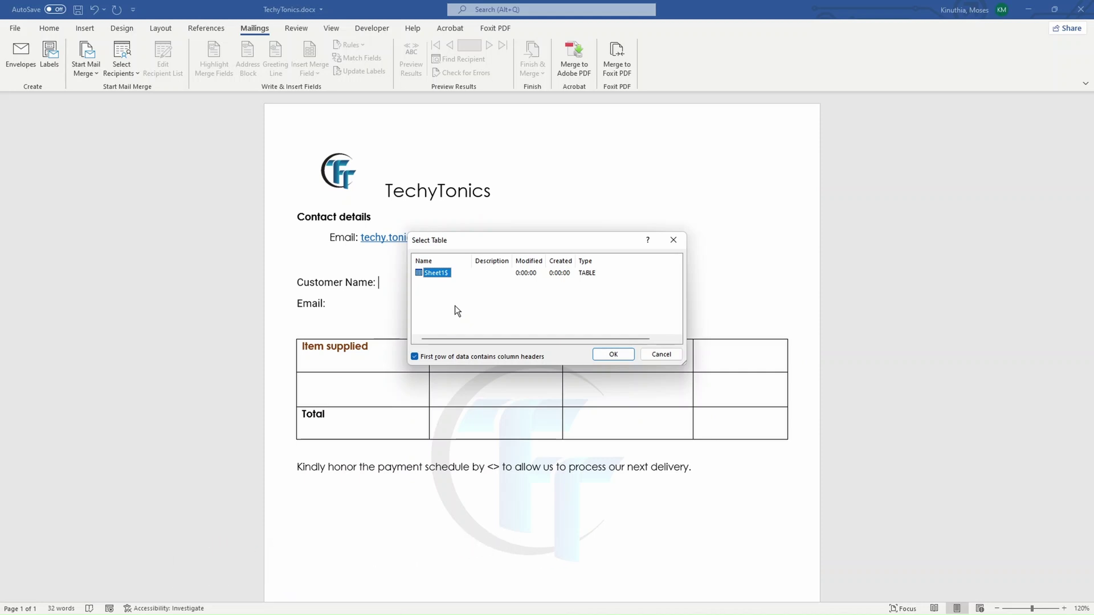
{"action": "left_click_drag", "start_coordinate": [502, 238], "coordinate": [452, 224]}
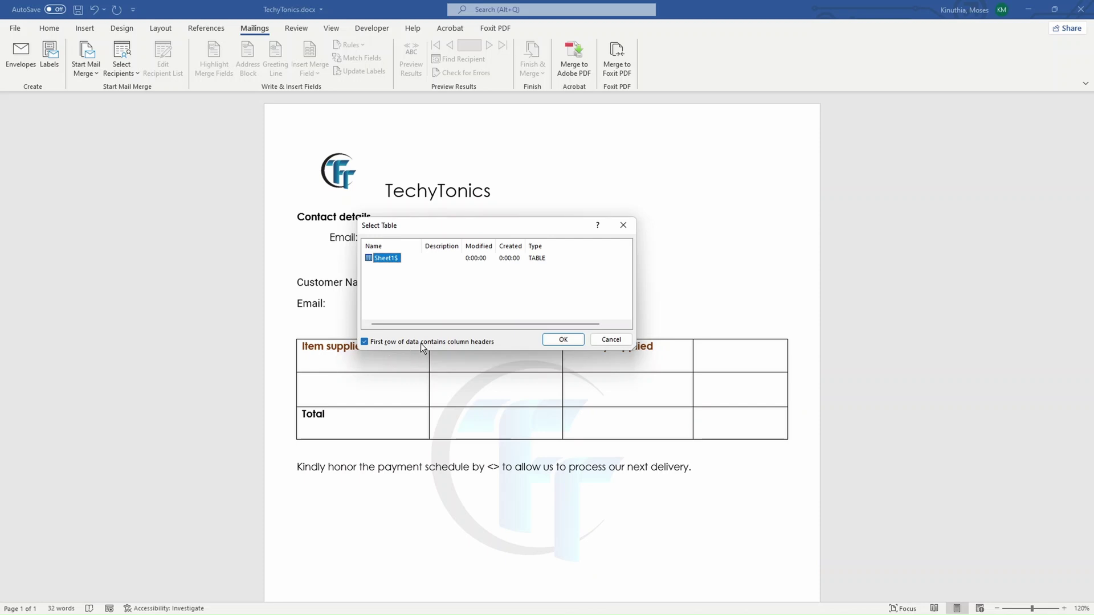
{"action": "left_click", "coordinate": [563, 339]}
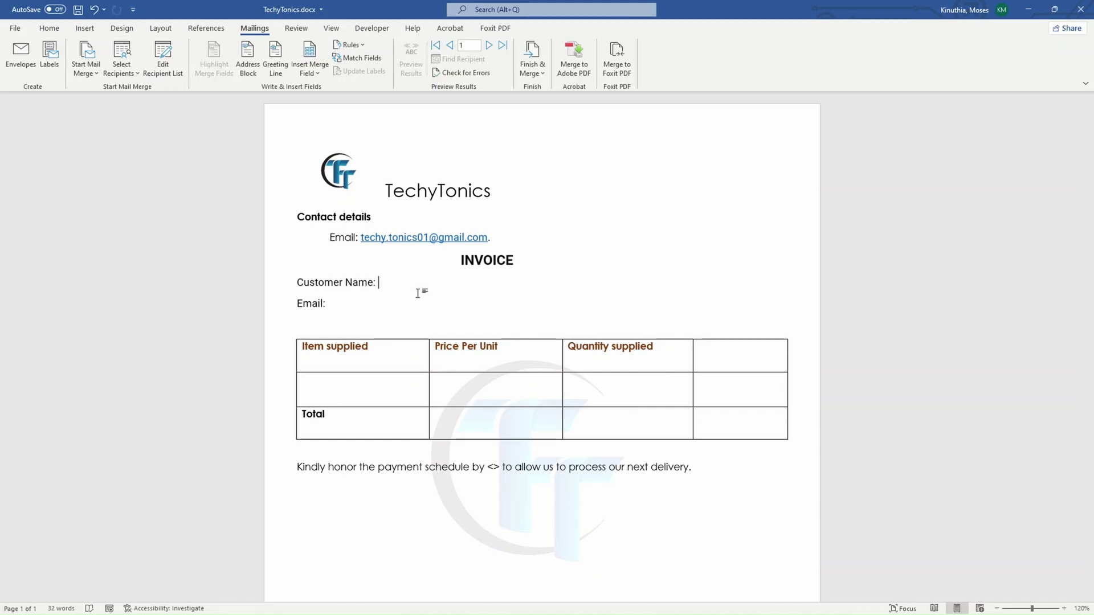
Step: Insert the «Name» field after 'Customer Name:' and «Email» after 'Email:'
{"action": "left_click", "coordinate": [318, 73]}
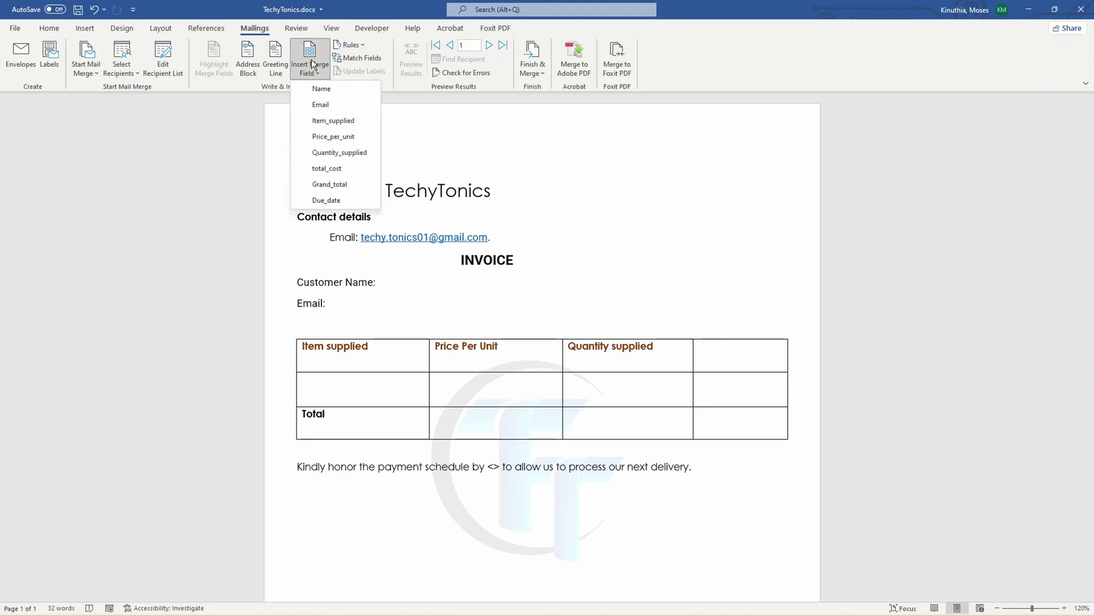
{"action": "left_click", "coordinate": [334, 89]}
{"action": "left_click", "coordinate": [341, 306]}
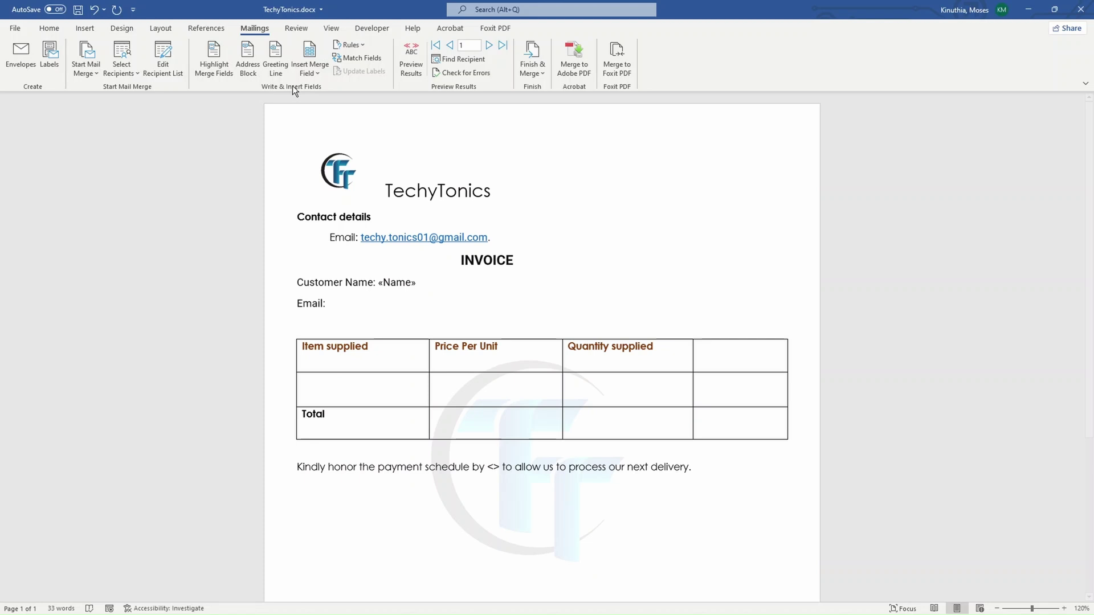
{"action": "left_click", "coordinate": [308, 70]}
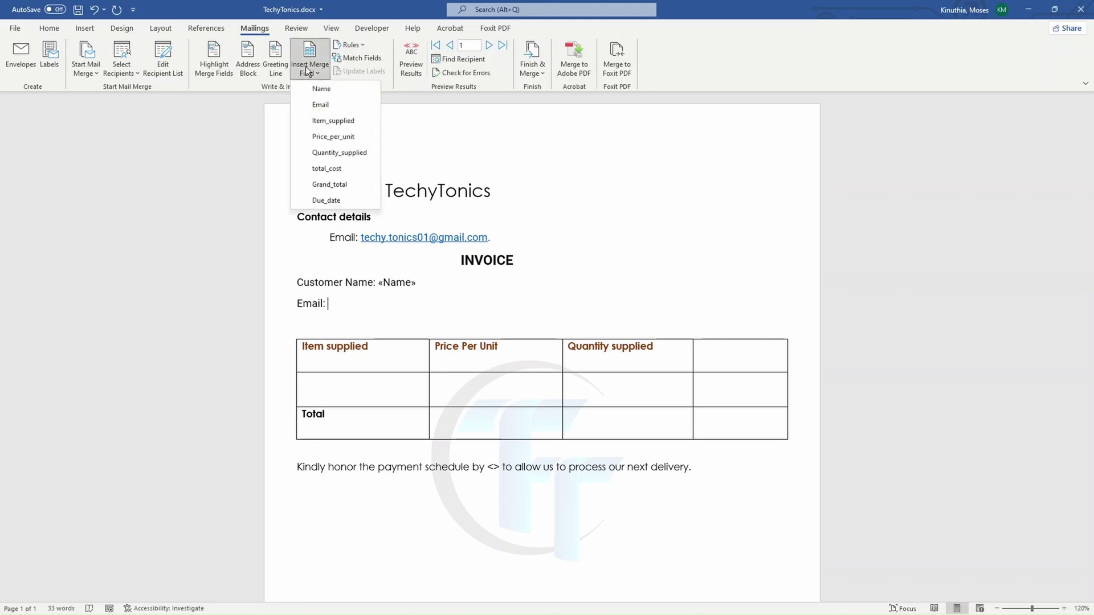
{"action": "left_click", "coordinate": [326, 107]}
Step: Insert the «Item_supplied» field into the empty Item supplied table cell
{"action": "left_click", "coordinate": [363, 390]}
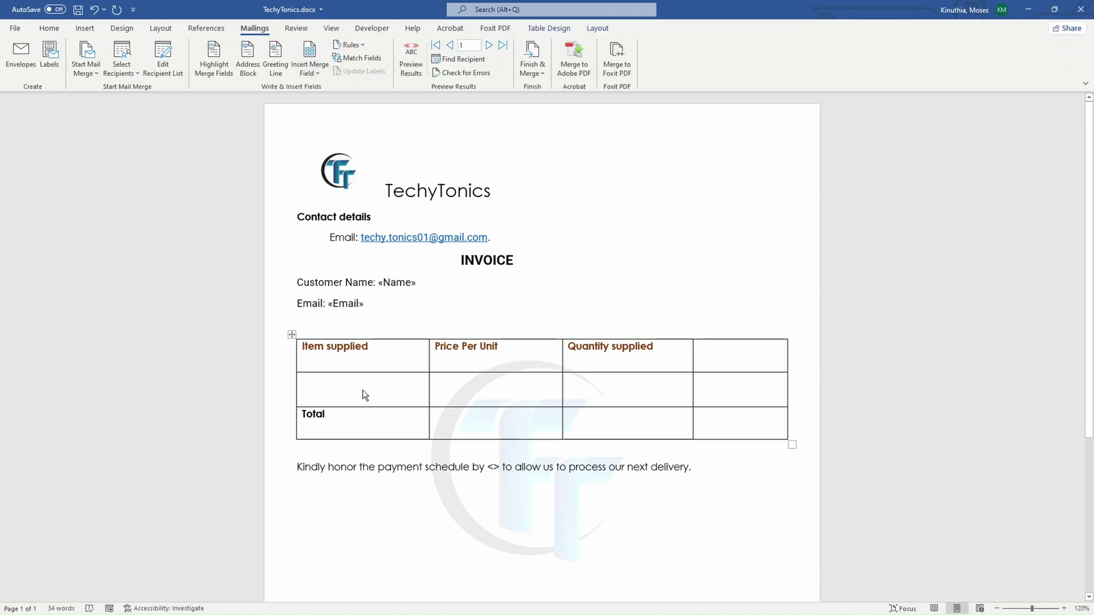
{"action": "left_click", "coordinate": [309, 68]}
{"action": "left_click", "coordinate": [332, 121]}
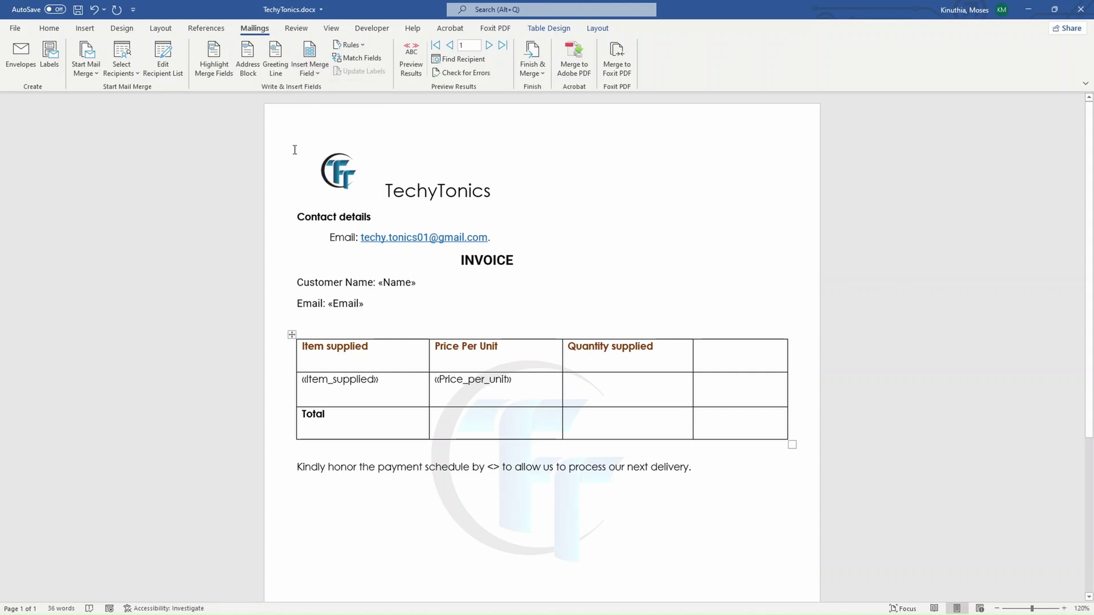
{"action": "left_click", "coordinate": [311, 54]}
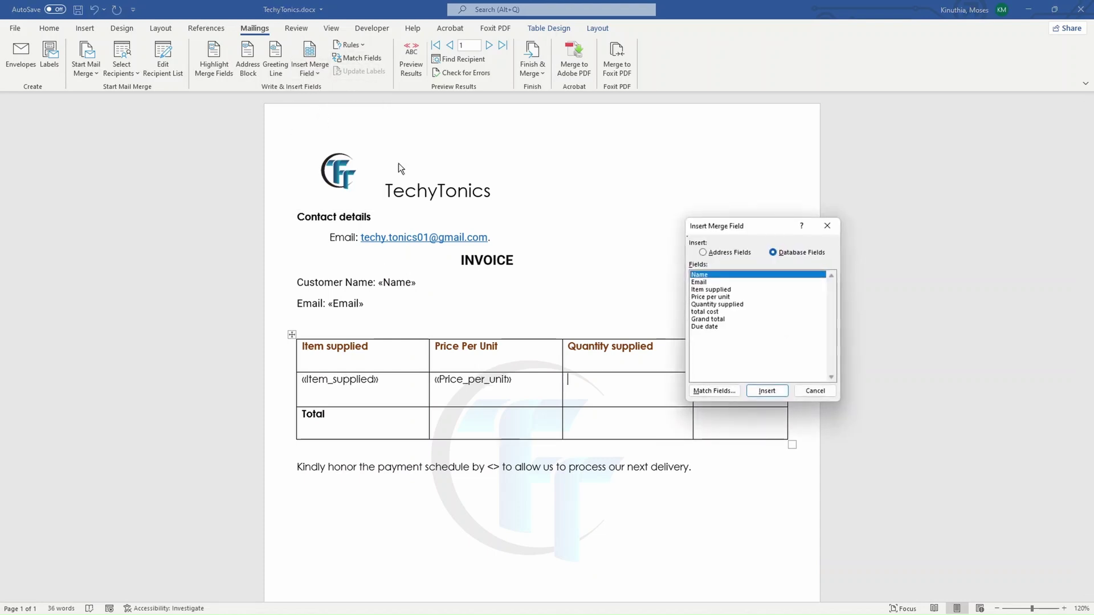
{"action": "left_click", "coordinate": [813, 391]}
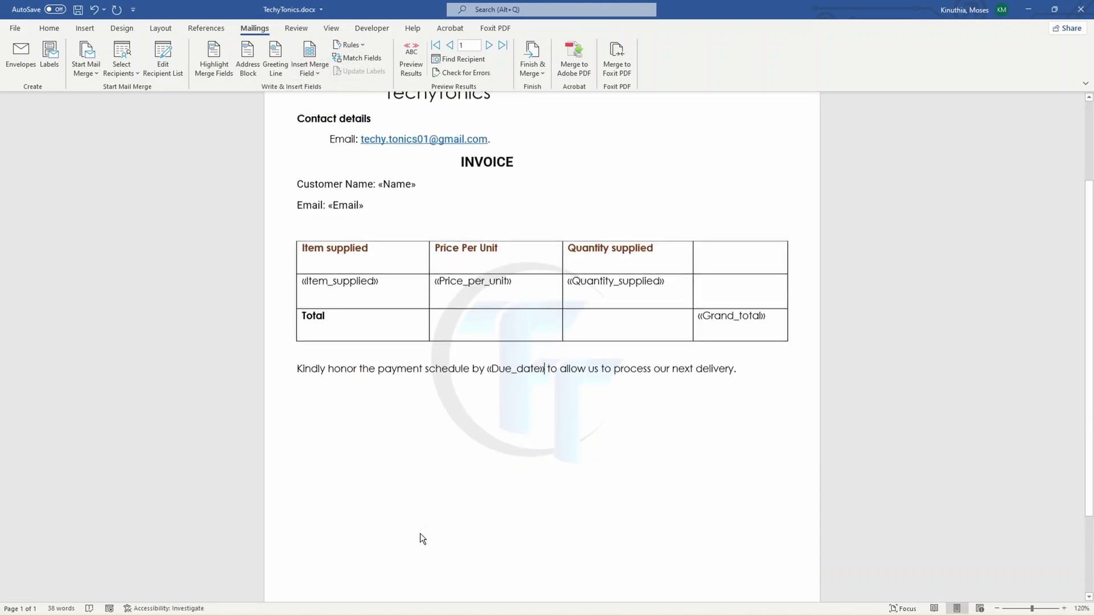
{"action": "scroll", "coordinate": [419, 533], "scroll_direction": "up", "scroll_amount": 3}
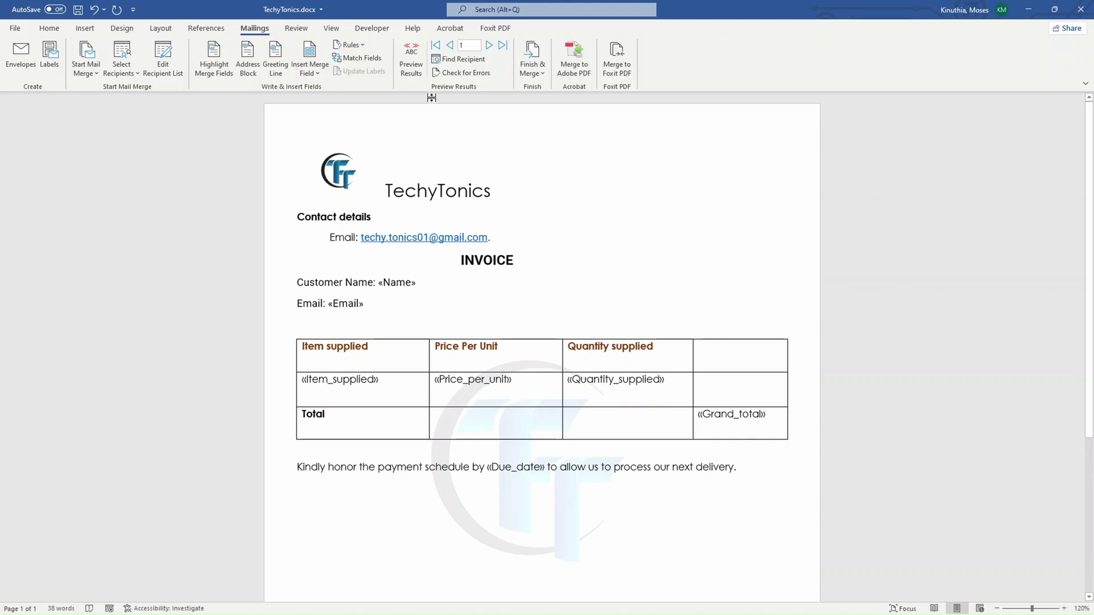
Step: Preview the invoice with merged customer data and advance through the records to Customer 13
{"action": "left_click", "coordinate": [415, 69]}
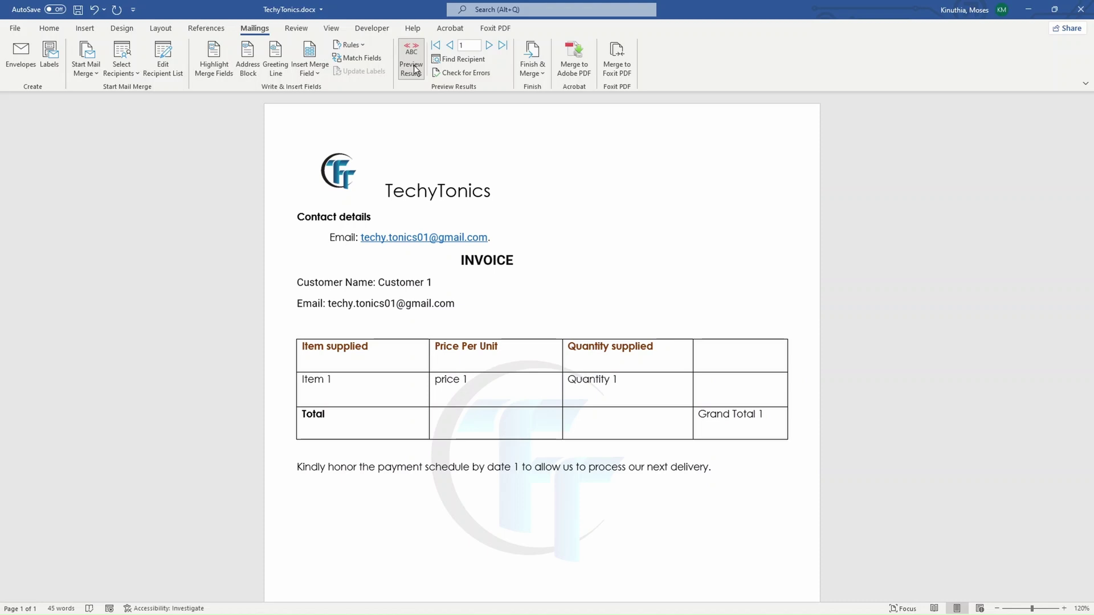
{"action": "left_click", "coordinate": [490, 48]}
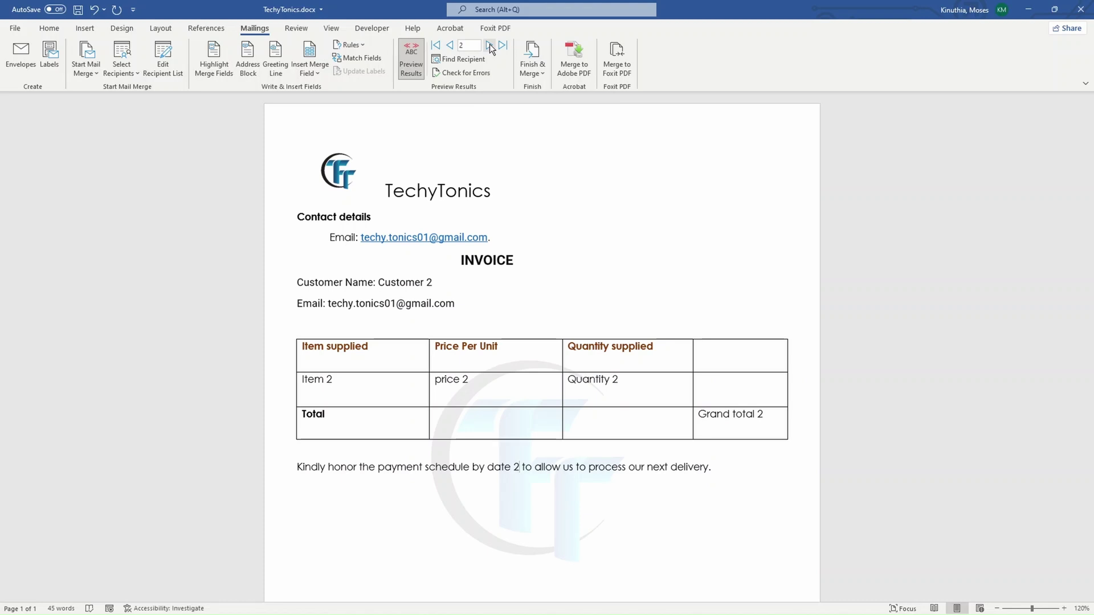
{"action": "key", "text": "alt+Tab"}
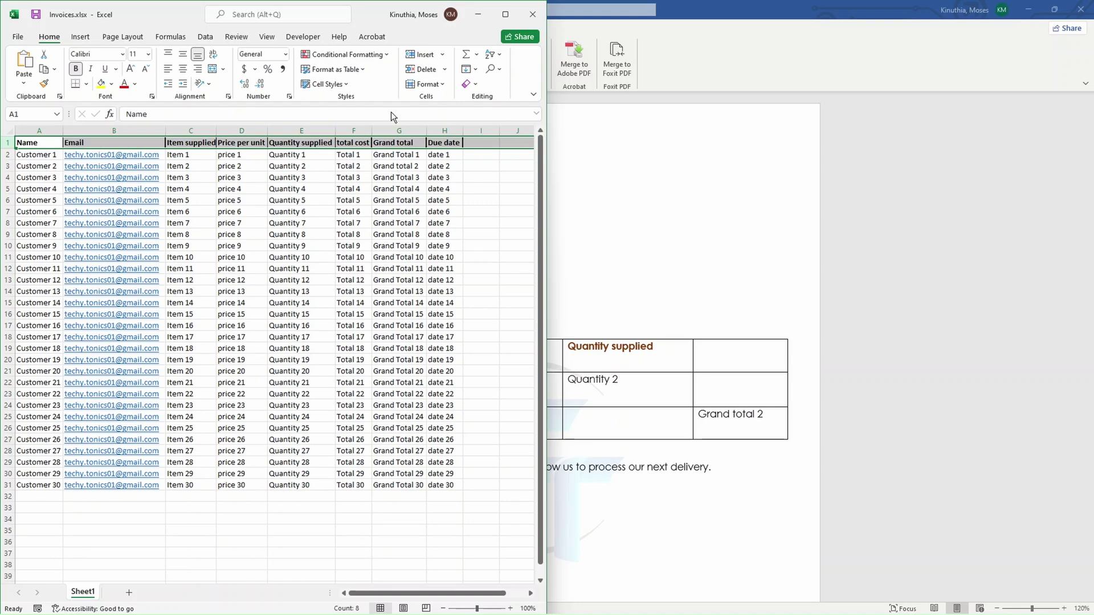
{"action": "left_click", "coordinate": [477, 16]}
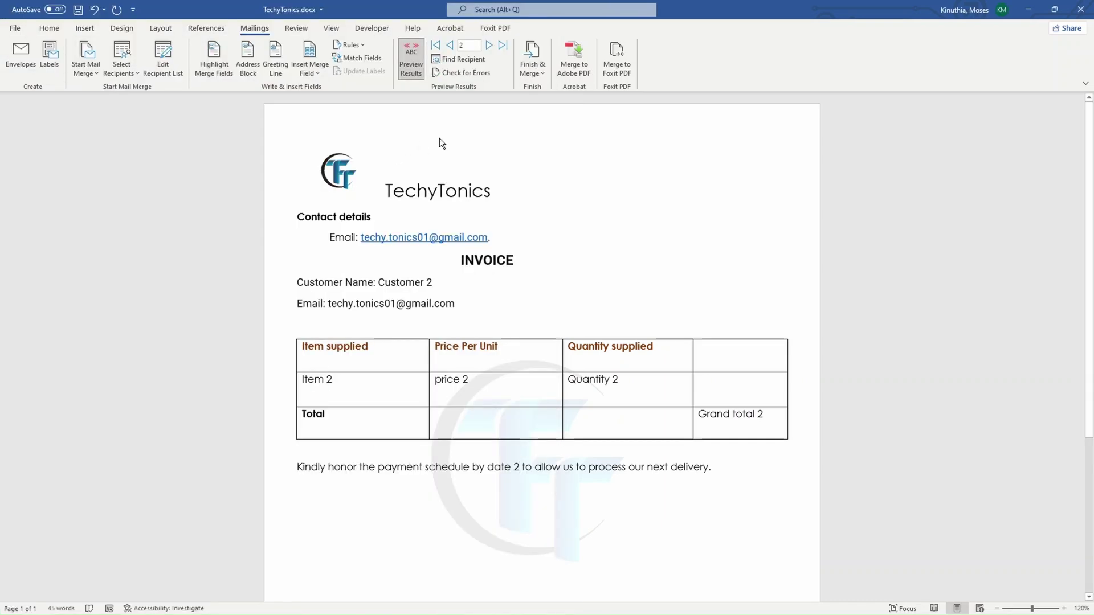
{"action": "left_click", "coordinate": [489, 47]}
{"action": "left_click", "coordinate": [488, 47]}
{"action": "left_click", "coordinate": [488, 47]}
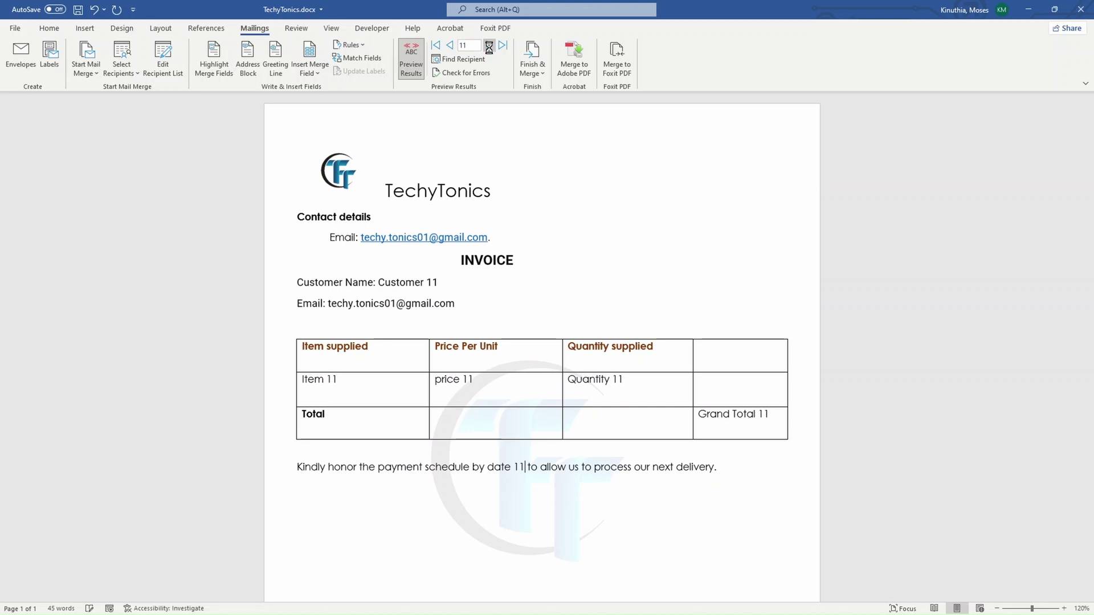
{"action": "left_click", "coordinate": [488, 46]}
{"action": "left_click", "coordinate": [489, 47]}
{"action": "left_click", "coordinate": [529, 69]}
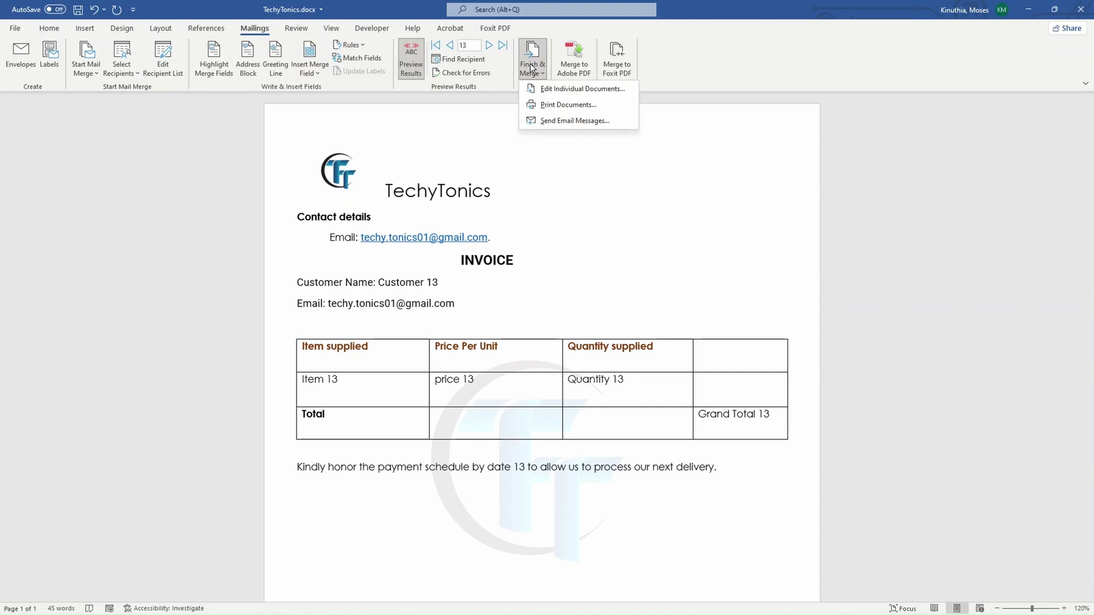
Step: Merge all records into the 30-page Letters1 document, scroll through it, and close without saving
{"action": "left_click", "coordinate": [563, 90]}
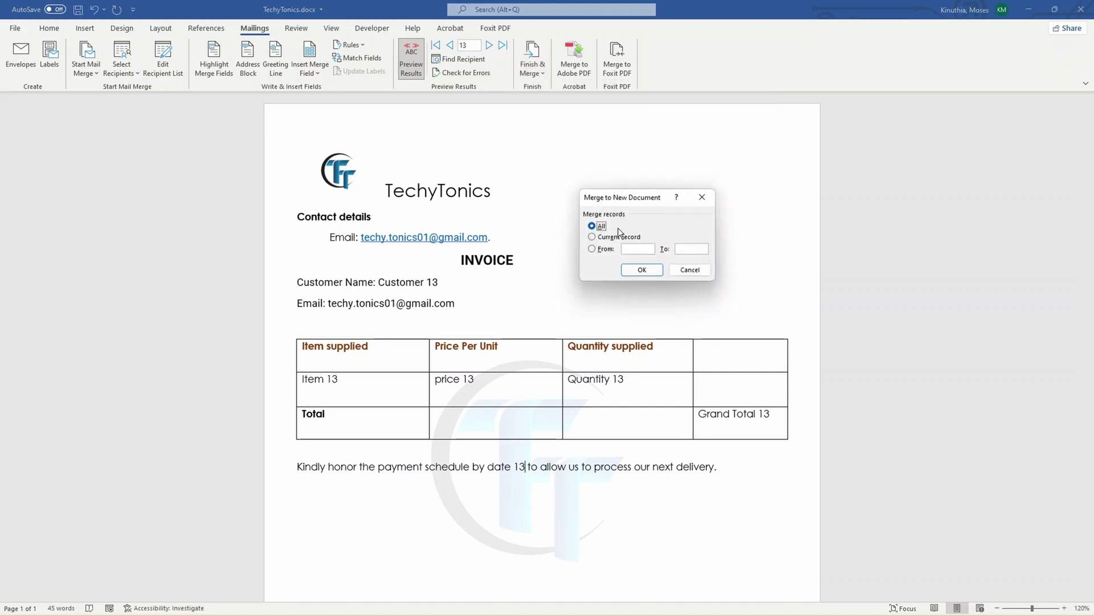
{"action": "left_click", "coordinate": [641, 270]}
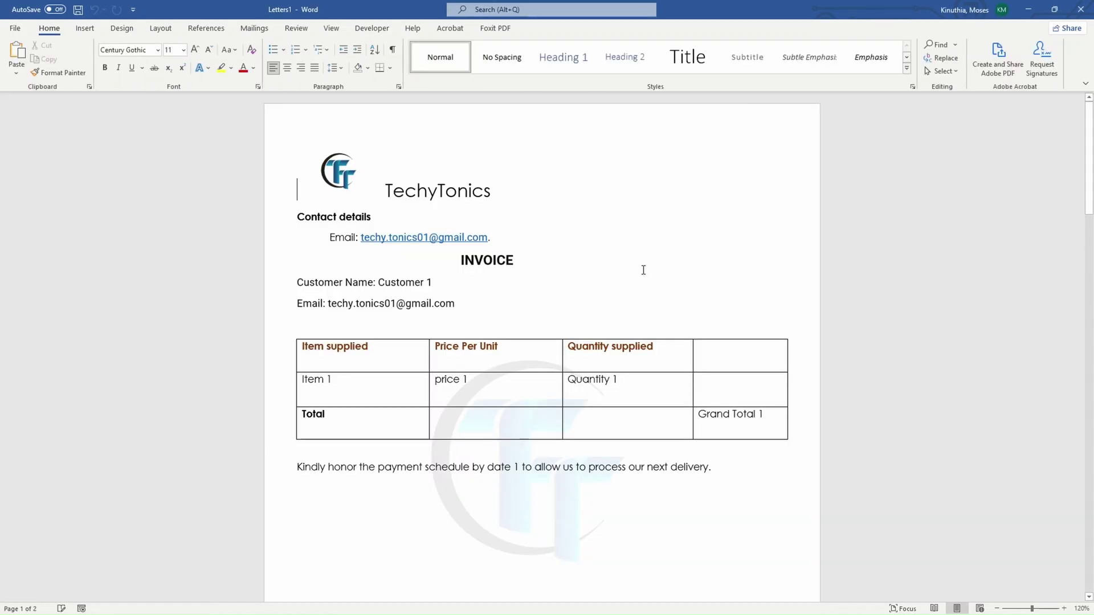
{"action": "scroll", "coordinate": [481, 289], "scroll_direction": "down", "scroll_amount": 5}
{"action": "scroll", "coordinate": [482, 289], "scroll_direction": "down", "scroll_amount": 20}
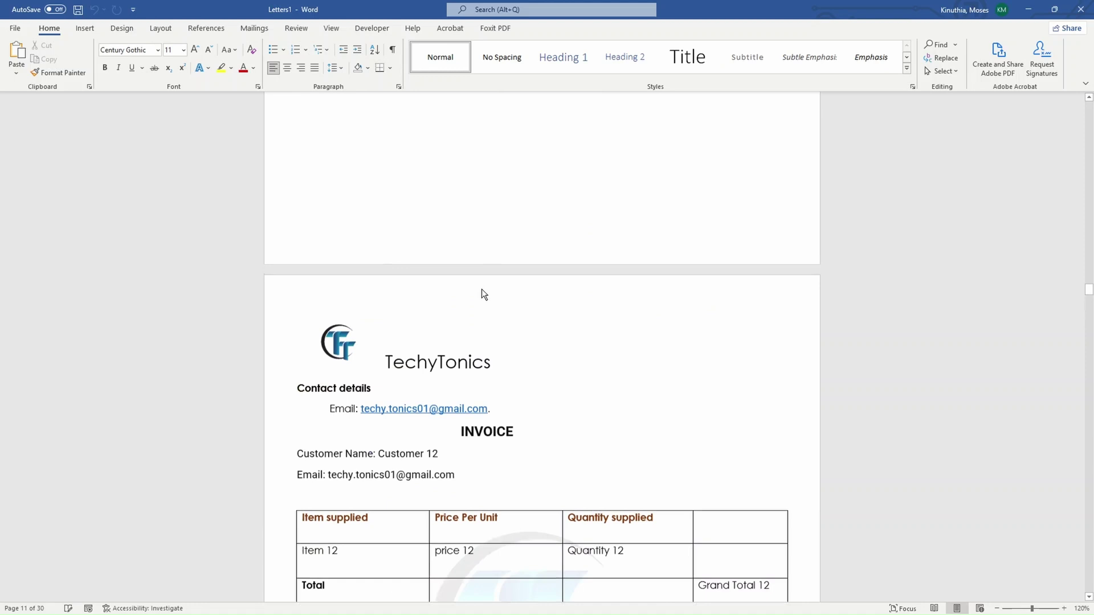
{"action": "scroll", "coordinate": [482, 289], "scroll_direction": "down", "scroll_amount": 20}
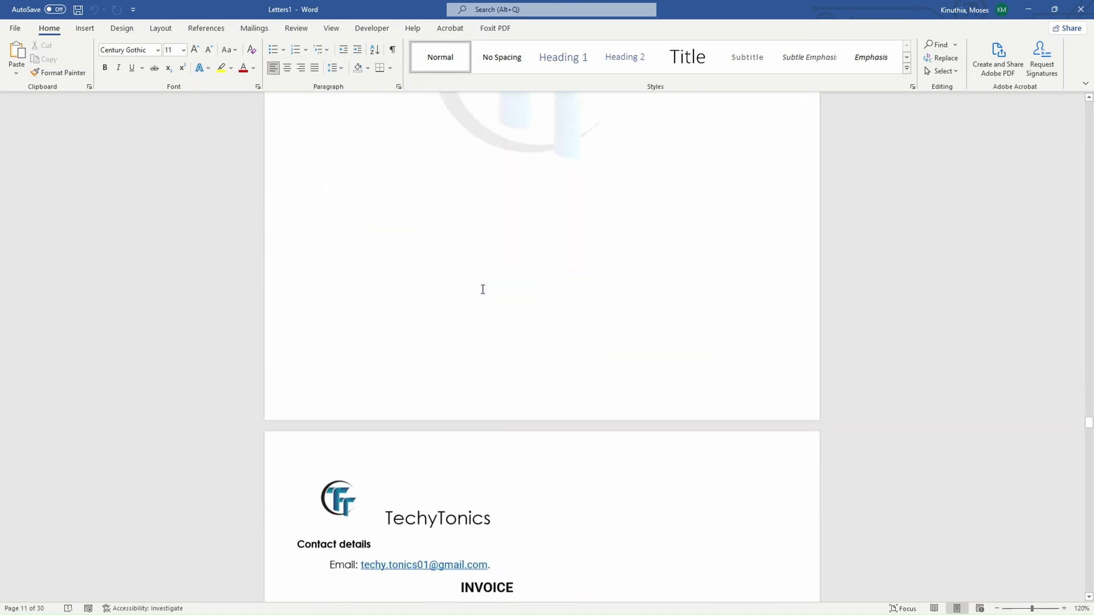
{"action": "scroll", "coordinate": [482, 289], "scroll_direction": "down", "scroll_amount": 10}
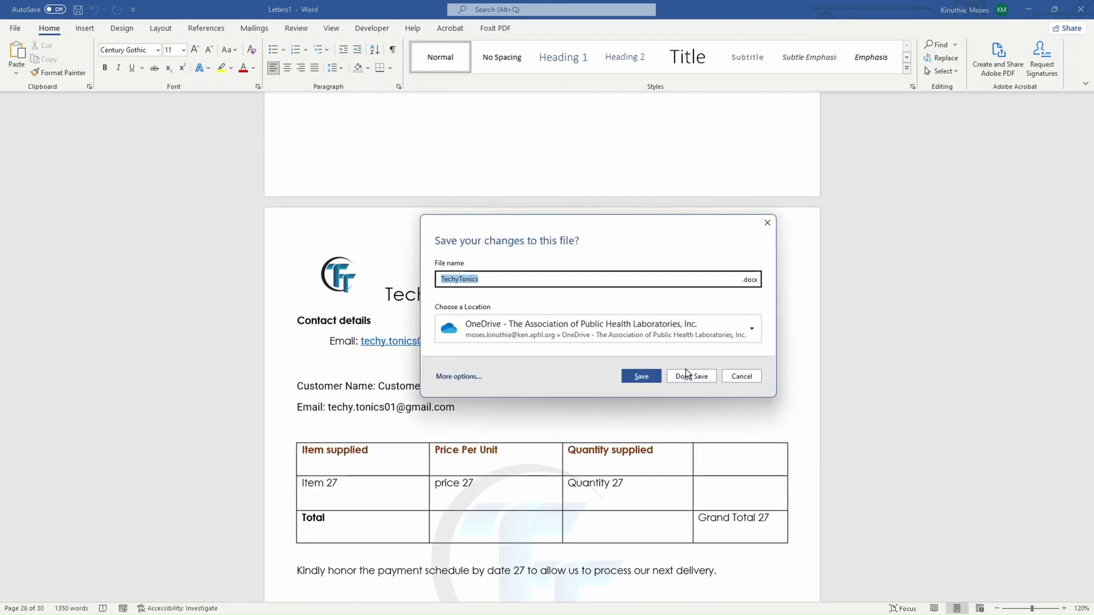
{"action": "left_click", "coordinate": [690, 376]}
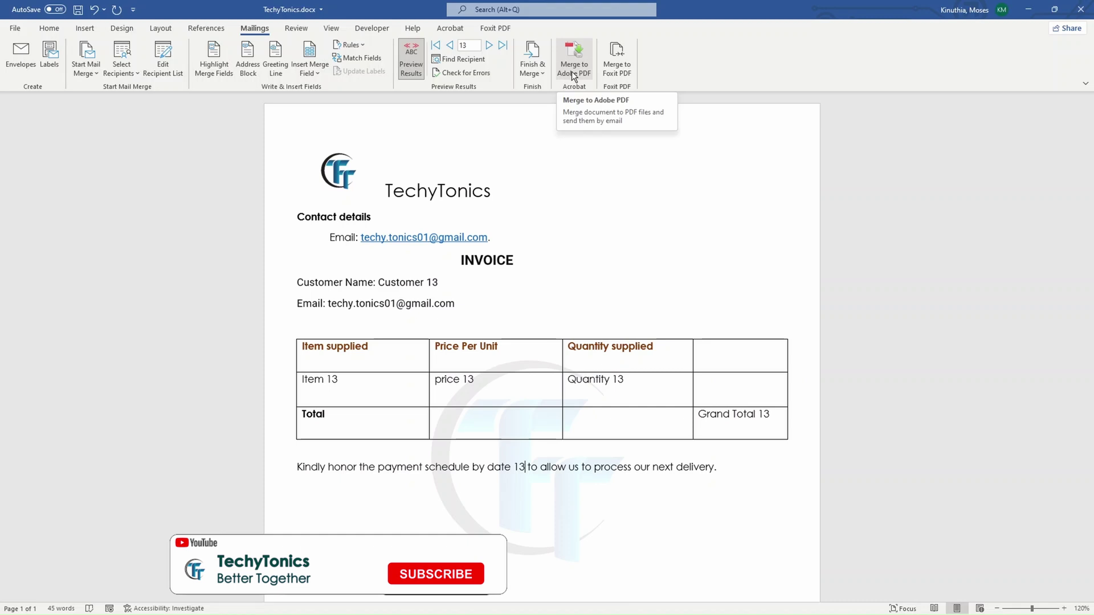
Step: In Merge to Adobe PDF, name the PDF 'invoices' and auto-email each to the Email field
{"action": "left_click", "coordinate": [572, 71]}
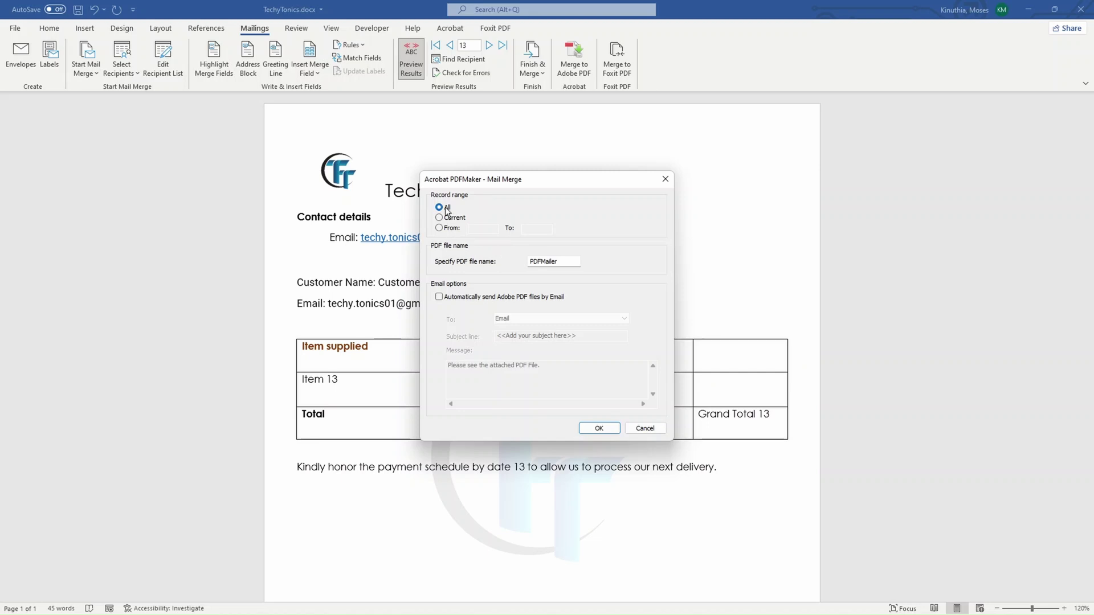
{"action": "left_click_drag", "start_coordinate": [562, 264], "coordinate": [500, 270]}
{"action": "type", "text": "invoices"}
{"action": "left_click", "coordinate": [483, 299]}
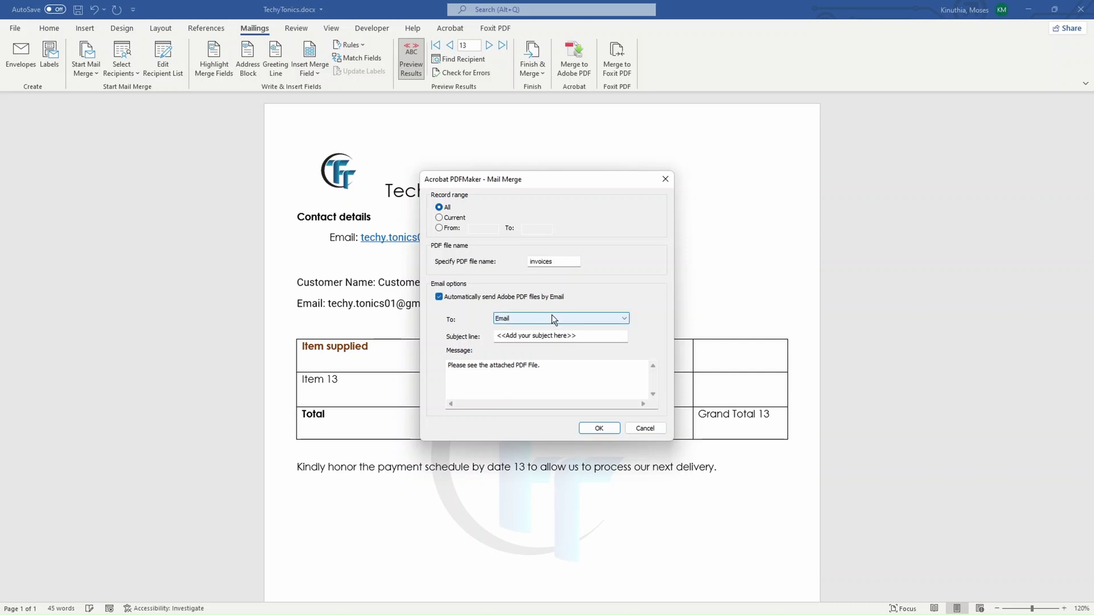
{"action": "left_click", "coordinate": [566, 317]}
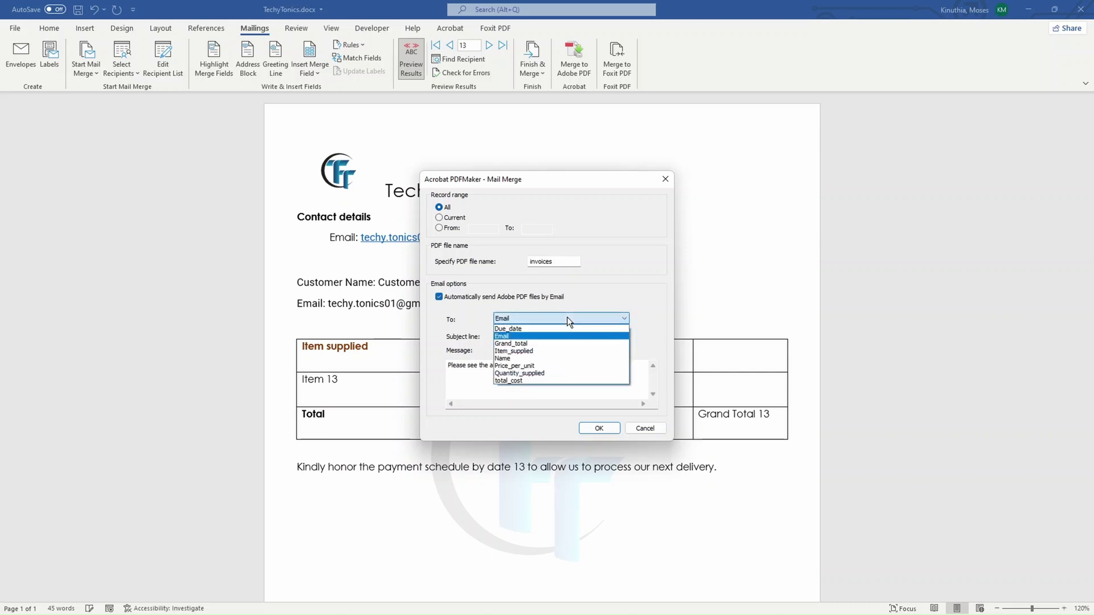
{"action": "left_click", "coordinate": [544, 336]}
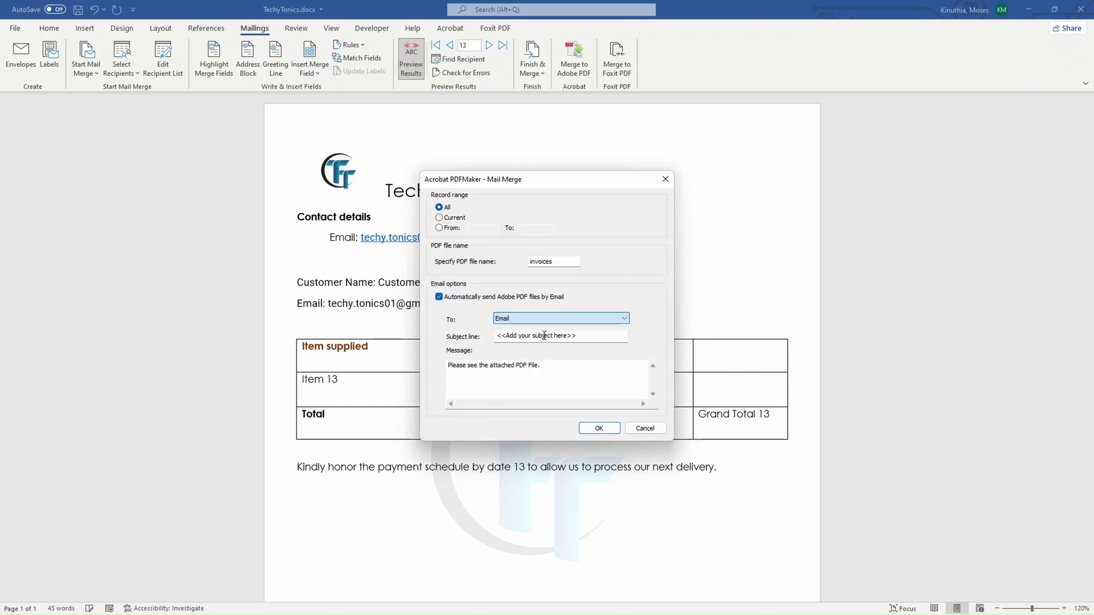
{"action": "left_click", "coordinate": [544, 337]}
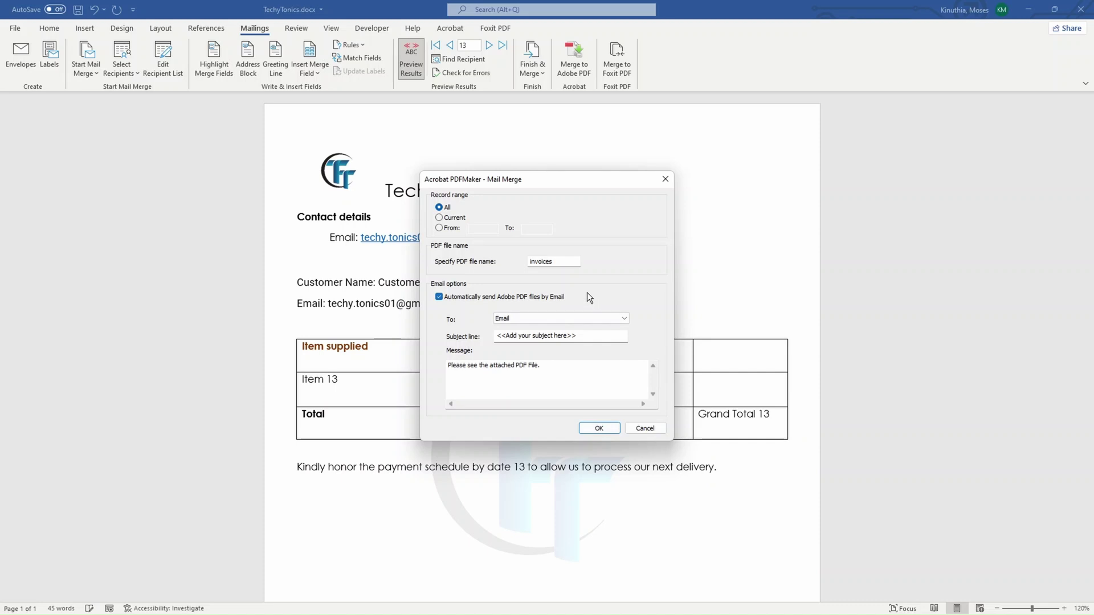
Step: Close the Acrobat dialog and set Foxit's Merge to PDF settings to cover all records
{"action": "left_click", "coordinate": [664, 180]}
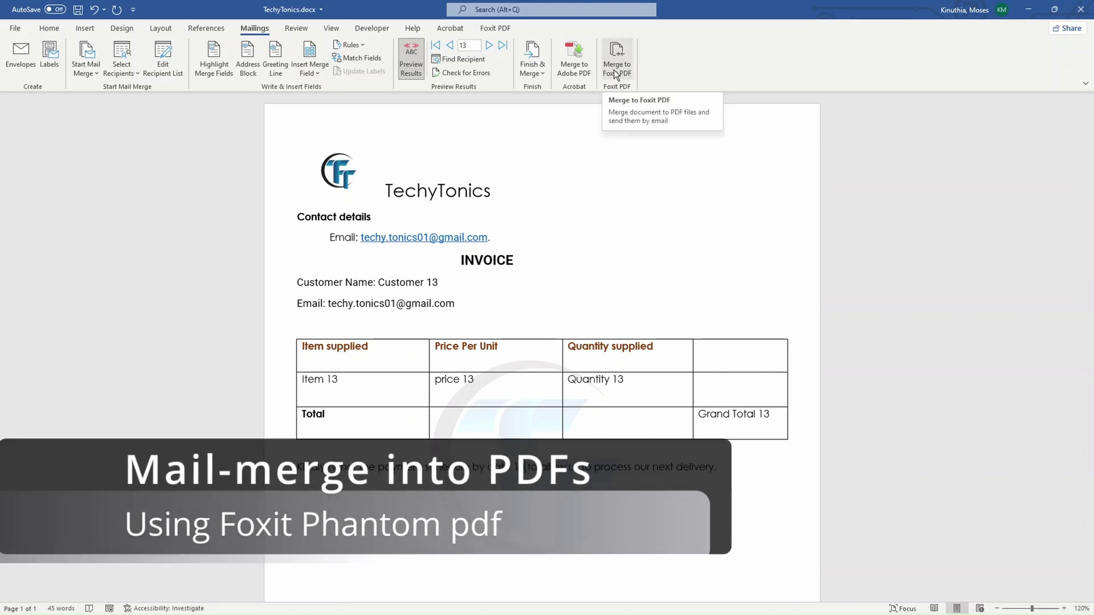
{"action": "left_click", "coordinate": [615, 74]}
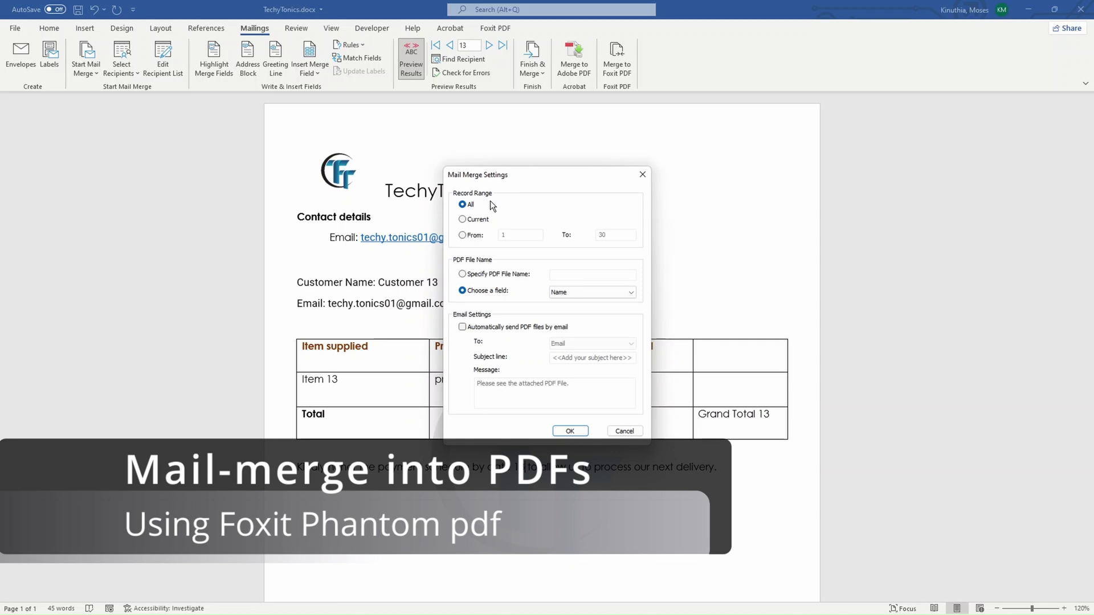
{"action": "left_click", "coordinate": [463, 220]}
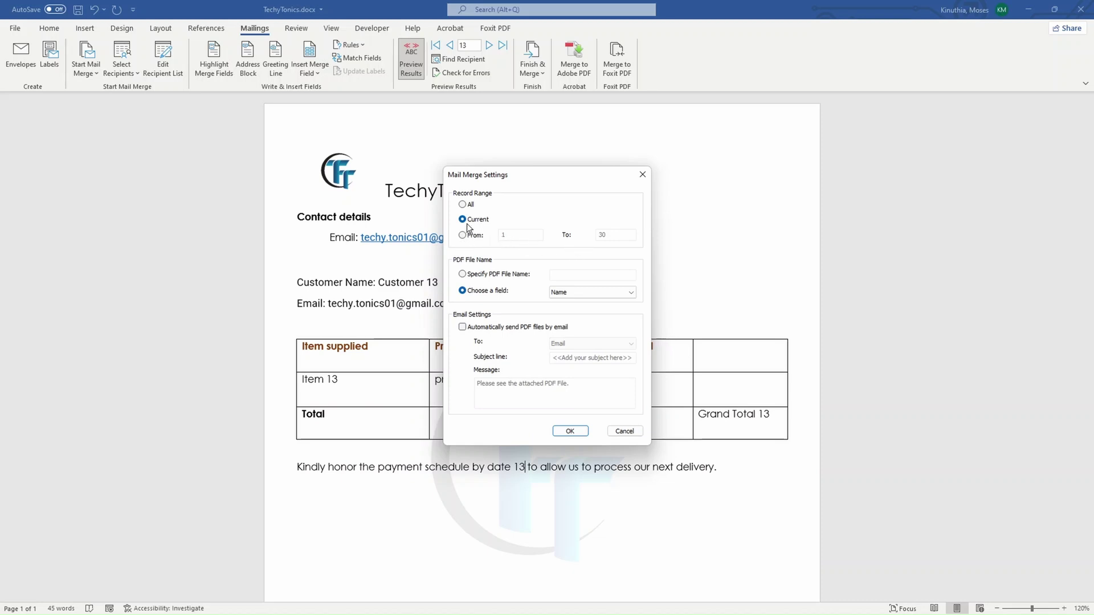
{"action": "left_click", "coordinate": [463, 205]}
Step: Name each Foxit PDF from the Name field and leave automatic emailing turned off
{"action": "left_click", "coordinate": [463, 274]}
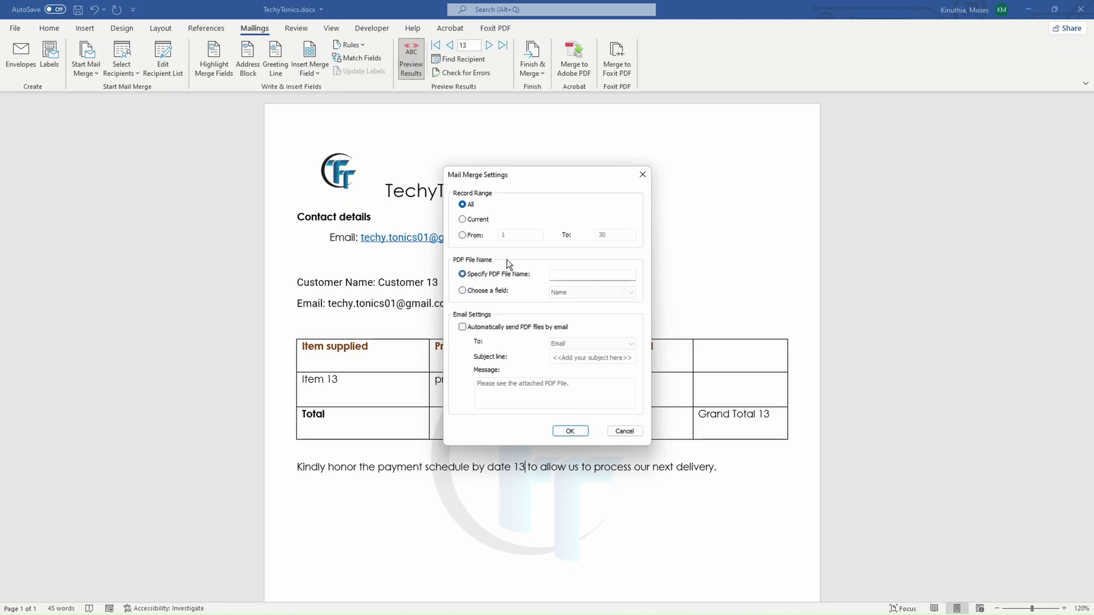
{"action": "left_click", "coordinate": [576, 277]}
{"action": "type", "text": "invoices"}
{"action": "left_click", "coordinate": [463, 292]}
{"action": "left_click", "coordinate": [581, 292]}
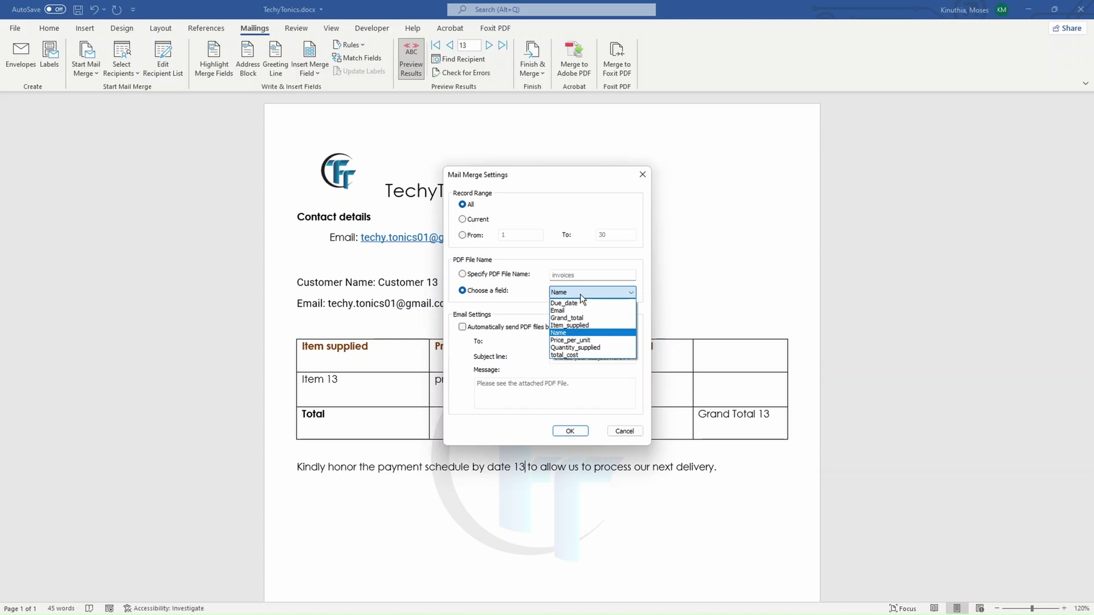
{"action": "left_click", "coordinate": [581, 334]}
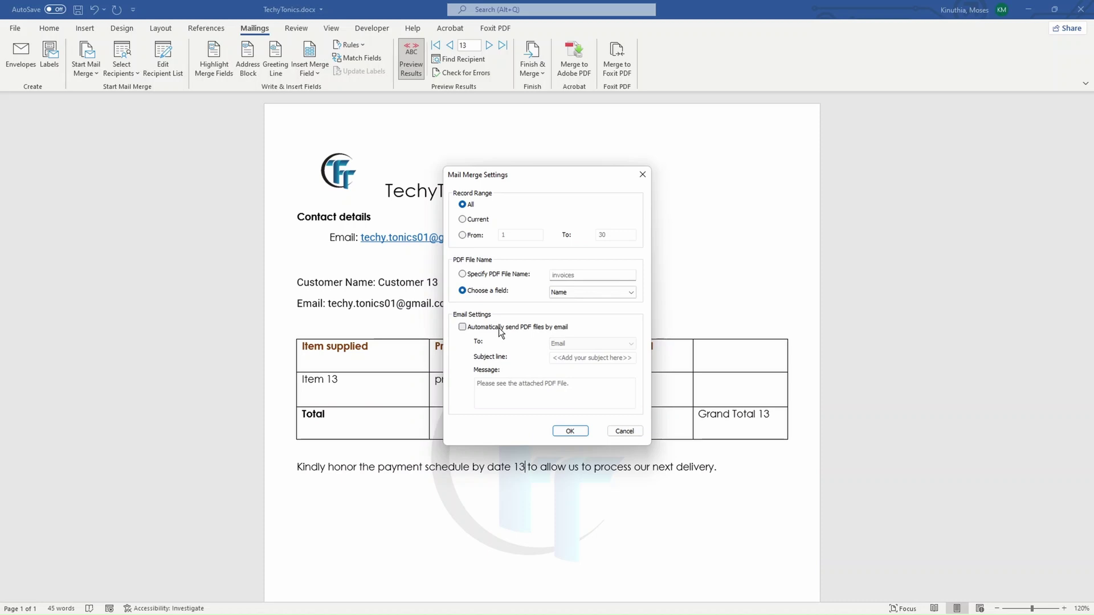
{"action": "left_click", "coordinate": [461, 327]}
{"action": "left_click", "coordinate": [613, 344]}
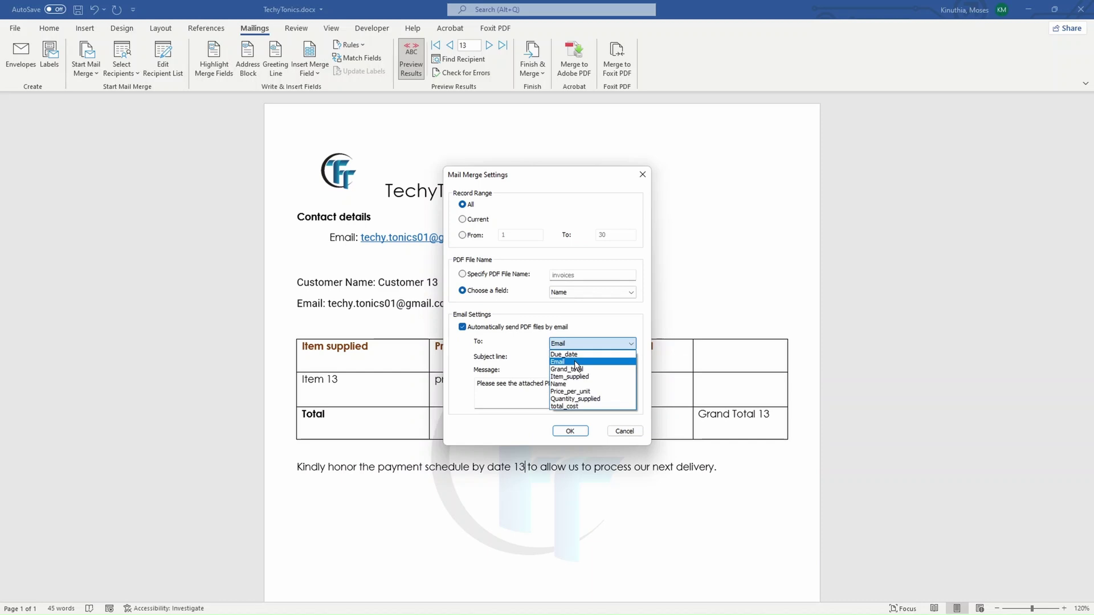
{"action": "left_click", "coordinate": [577, 362]}
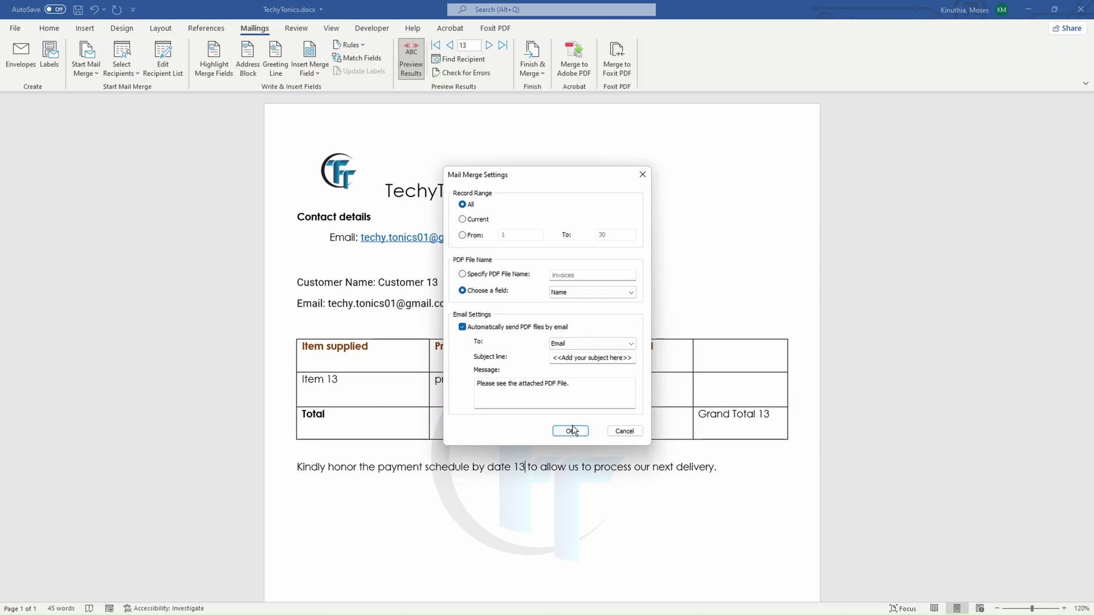
{"action": "left_click", "coordinate": [561, 327]}
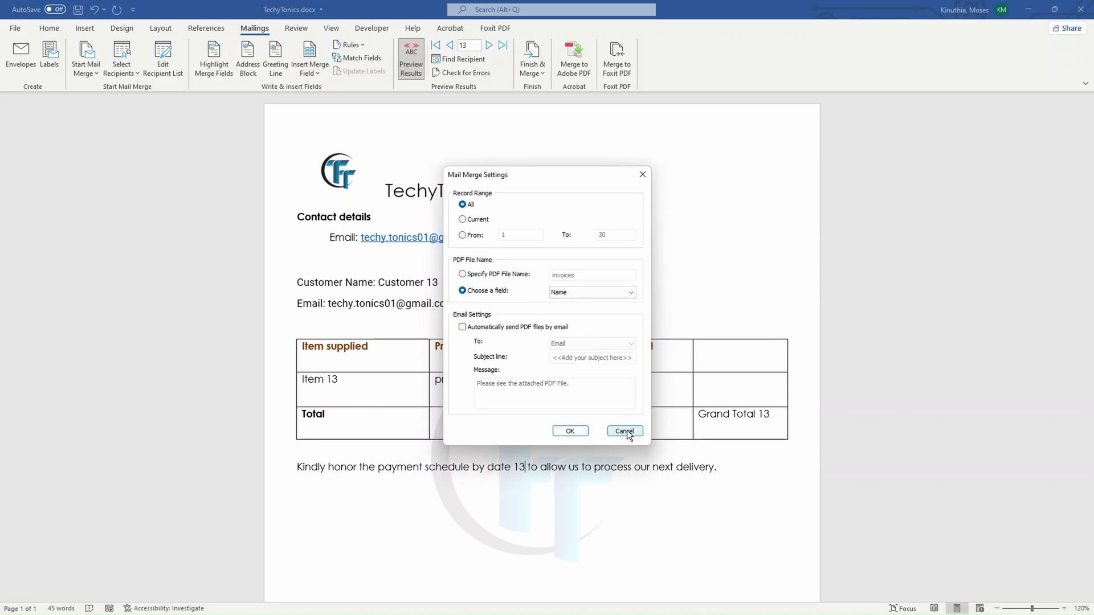
Step: Skip the Foxit merge and merge all records to Adobe PDF under the file name 'invoices'
{"action": "left_click", "coordinate": [625, 431]}
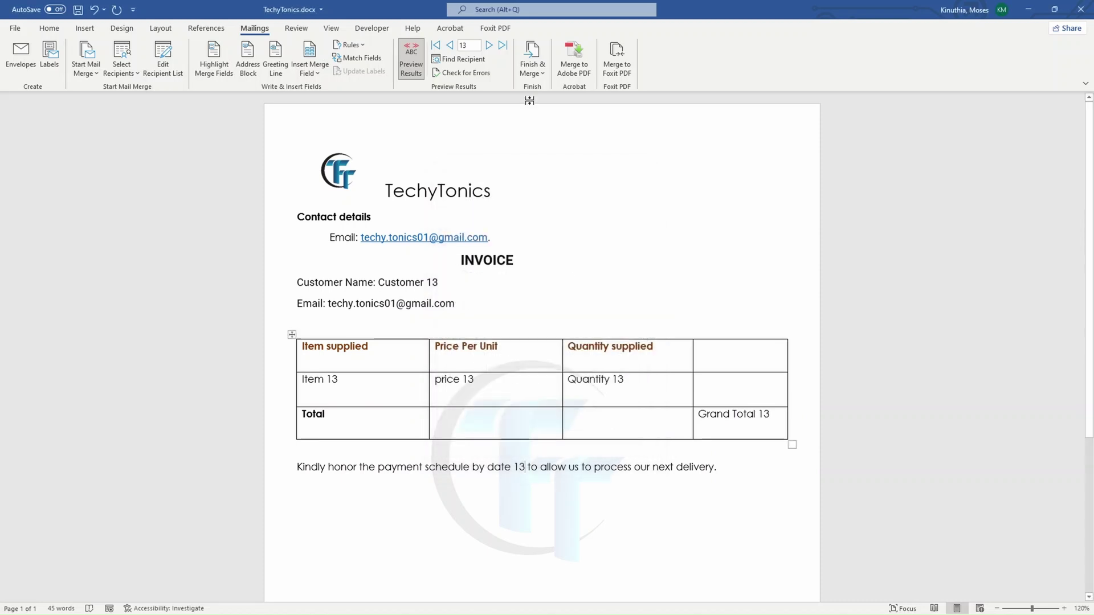
{"action": "left_click", "coordinate": [575, 66]}
{"action": "double_click", "coordinate": [558, 261]}
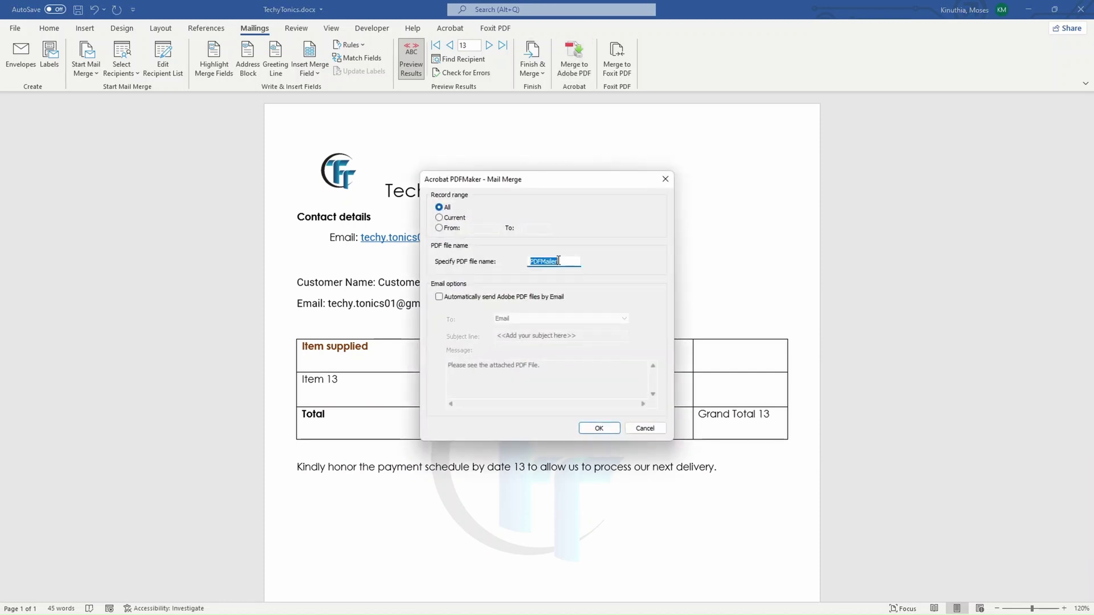
{"action": "key", "text": "BackSpace"}
{"action": "type", "text": "invoices"}
{"action": "left_click", "coordinate": [612, 430]}
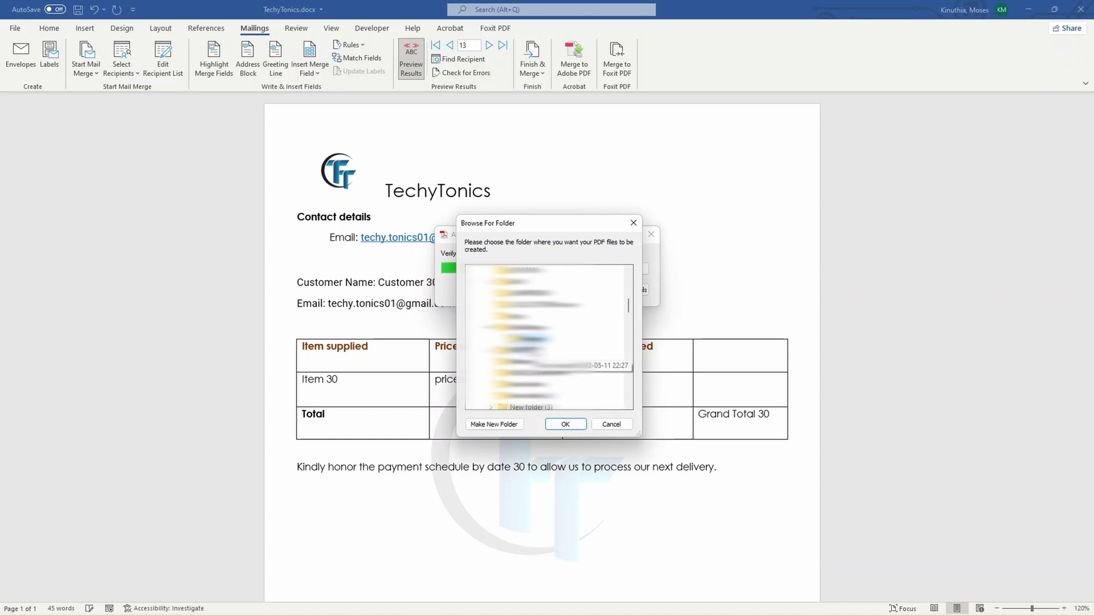
{"action": "left_click", "coordinate": [567, 424]}
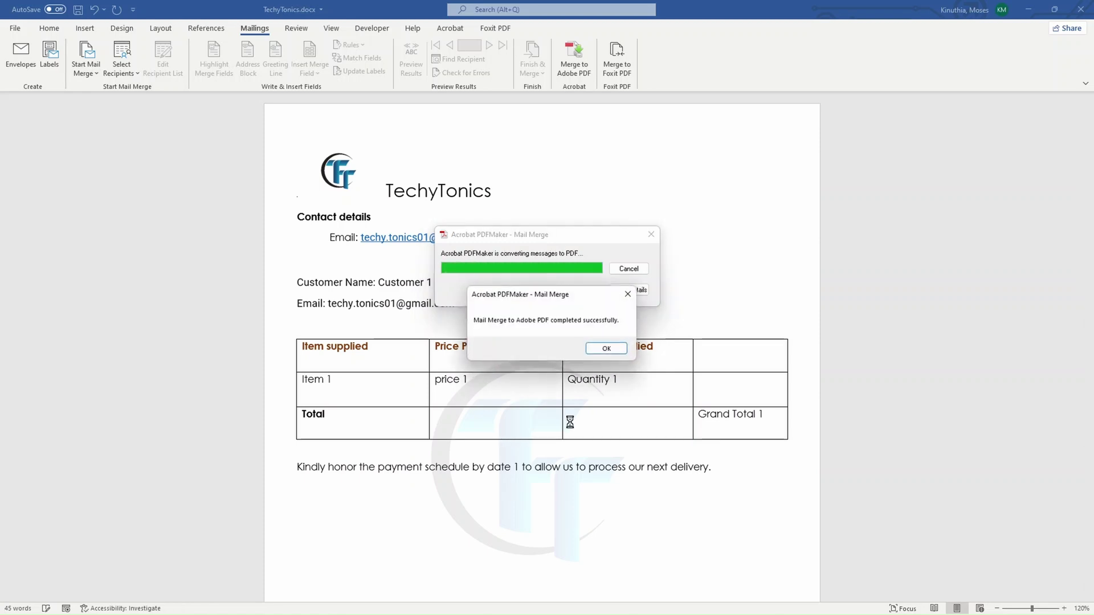
Step: Confirm the merge finished and check the 30 invoice PDFs in the Merged folder
{"action": "left_click", "coordinate": [606, 348]}
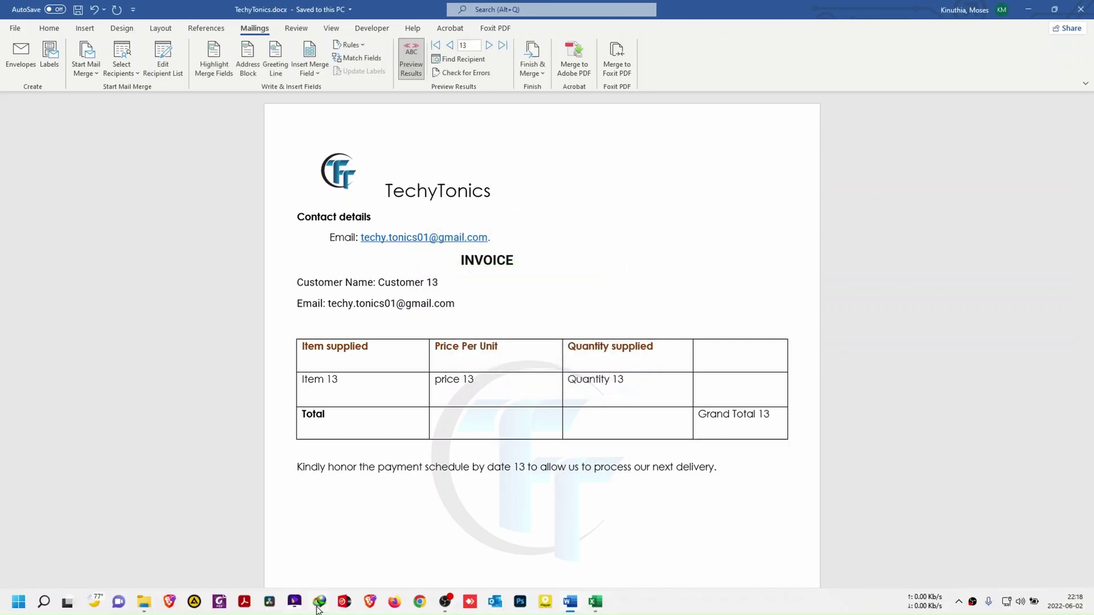
{"action": "left_click", "coordinate": [144, 602]}
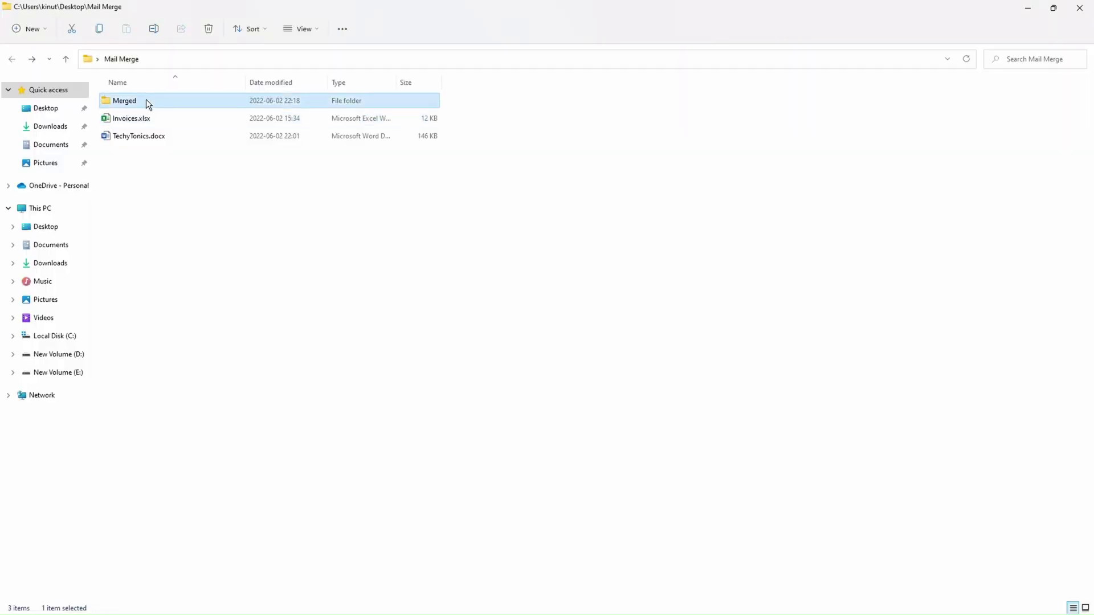
{"action": "scroll", "coordinate": [183, 242], "scroll_direction": "down", "scroll_amount": 1}
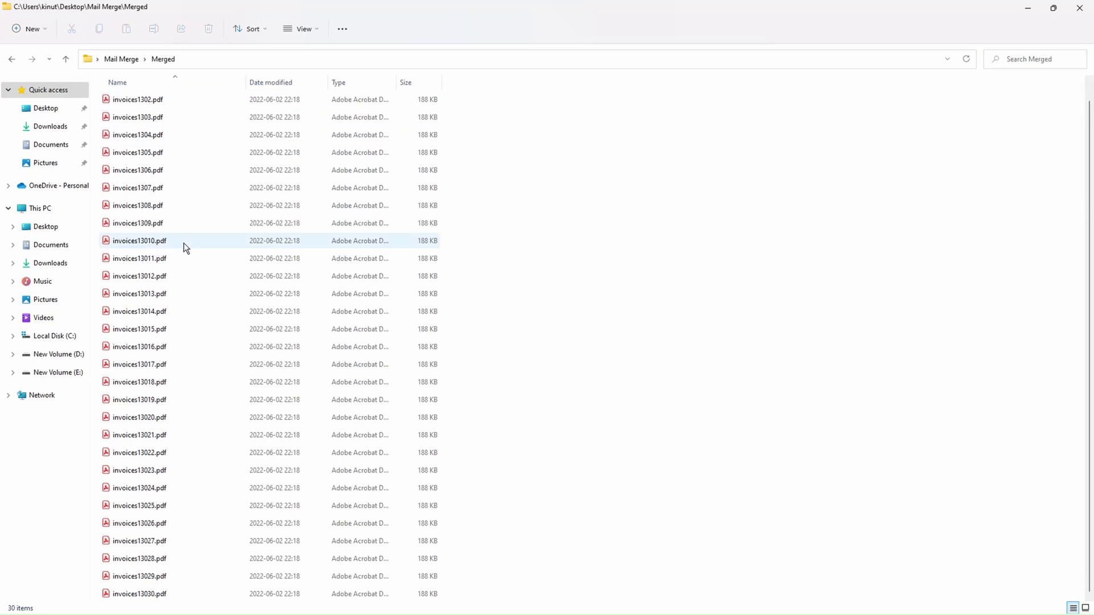
{"action": "left_click", "coordinate": [157, 227]}
{"action": "double_click", "coordinate": [158, 227]}
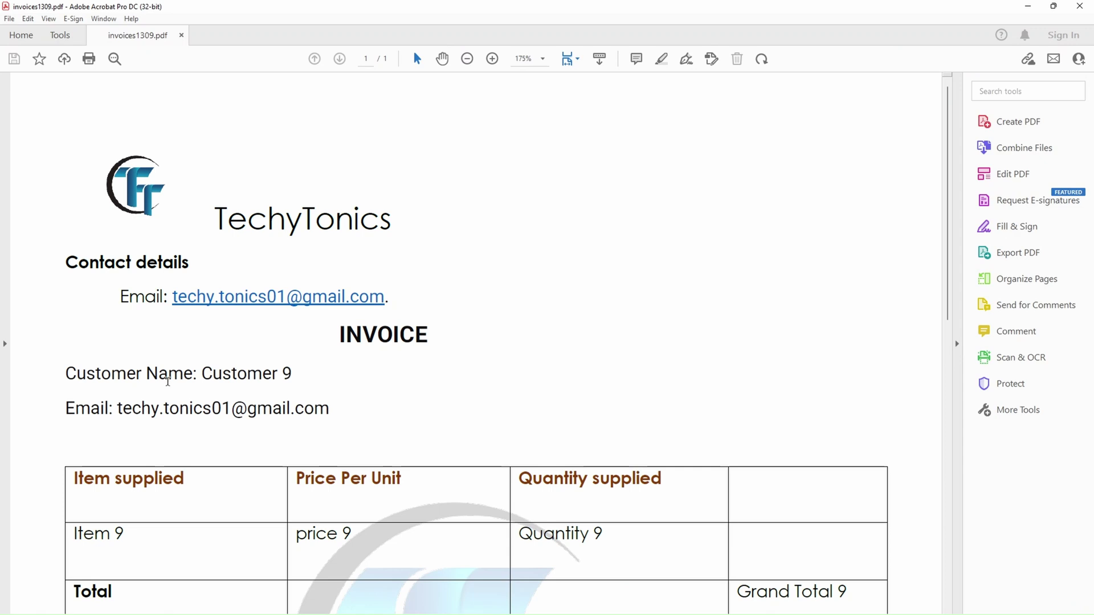
{"action": "scroll", "coordinate": [264, 393], "scroll_direction": "down", "scroll_amount": 10}
{"action": "scroll", "coordinate": [263, 395], "scroll_direction": "up", "scroll_amount": 3}
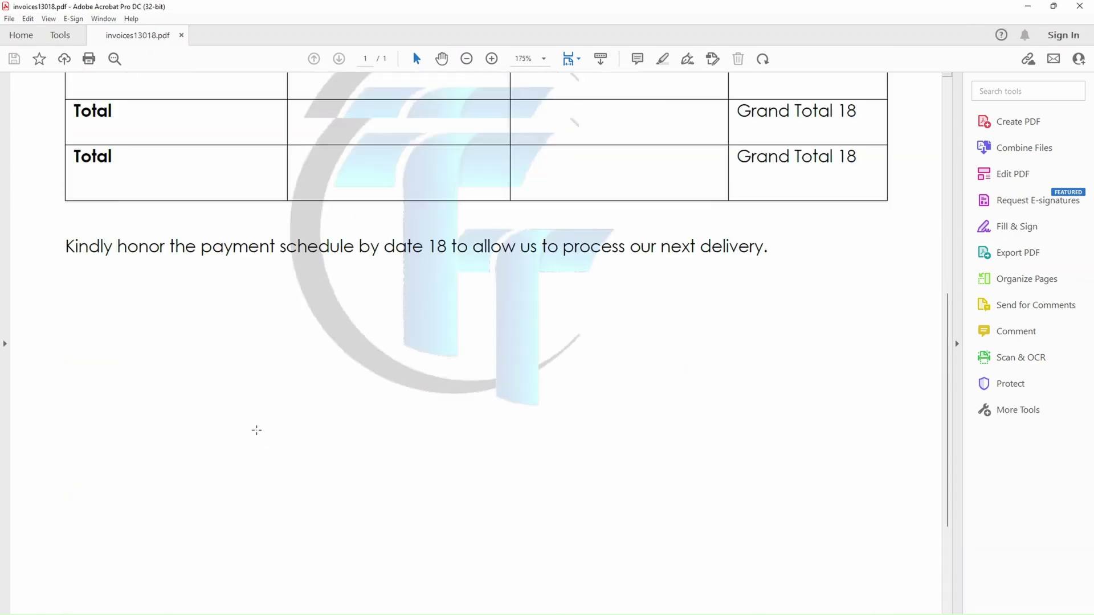
{"action": "scroll", "coordinate": [256, 430], "scroll_direction": "up", "scroll_amount": 10}
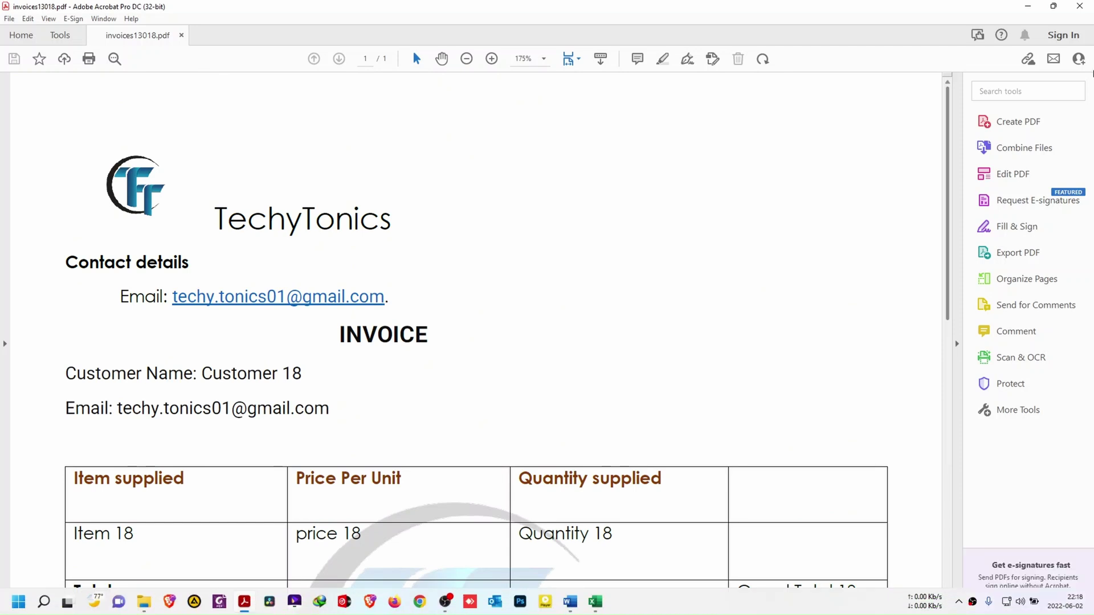
{"action": "left_click", "coordinate": [1086, 6]}
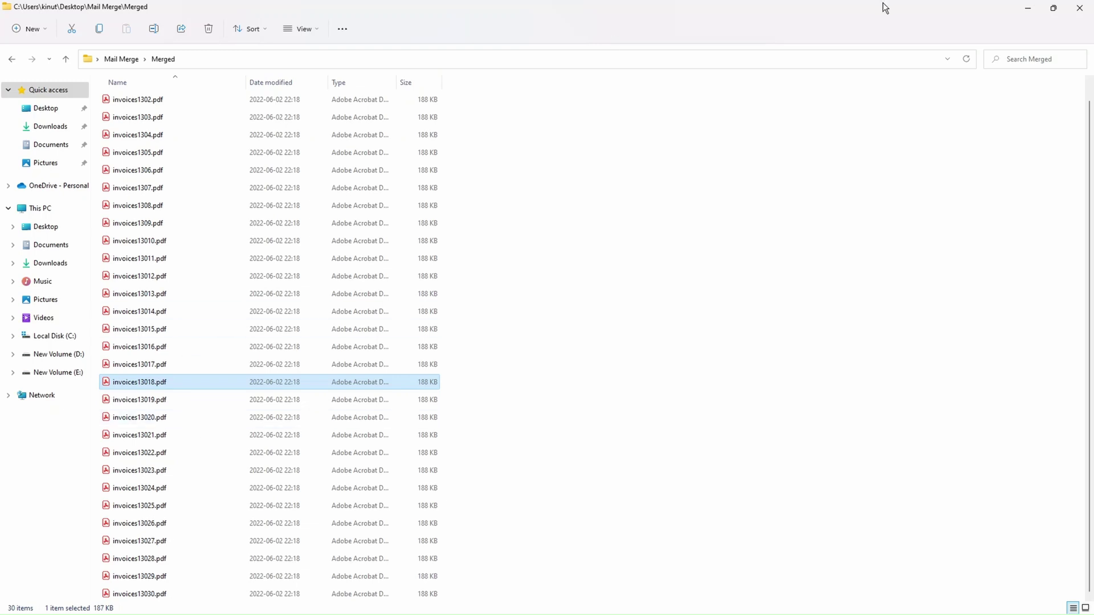
Step: Permanently delete all 30 invoice PDFs from the Merged folder and close File Explorer
{"action": "key", "text": "ctrl+a"}
{"action": "key", "text": "shift+Delete"}
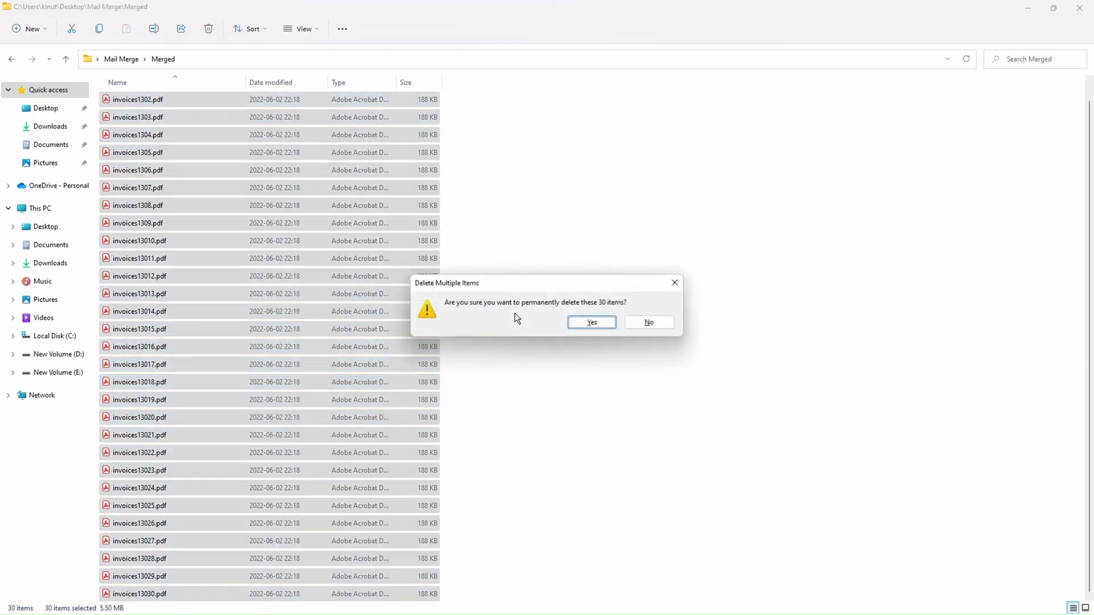
{"action": "key", "text": "Return"}
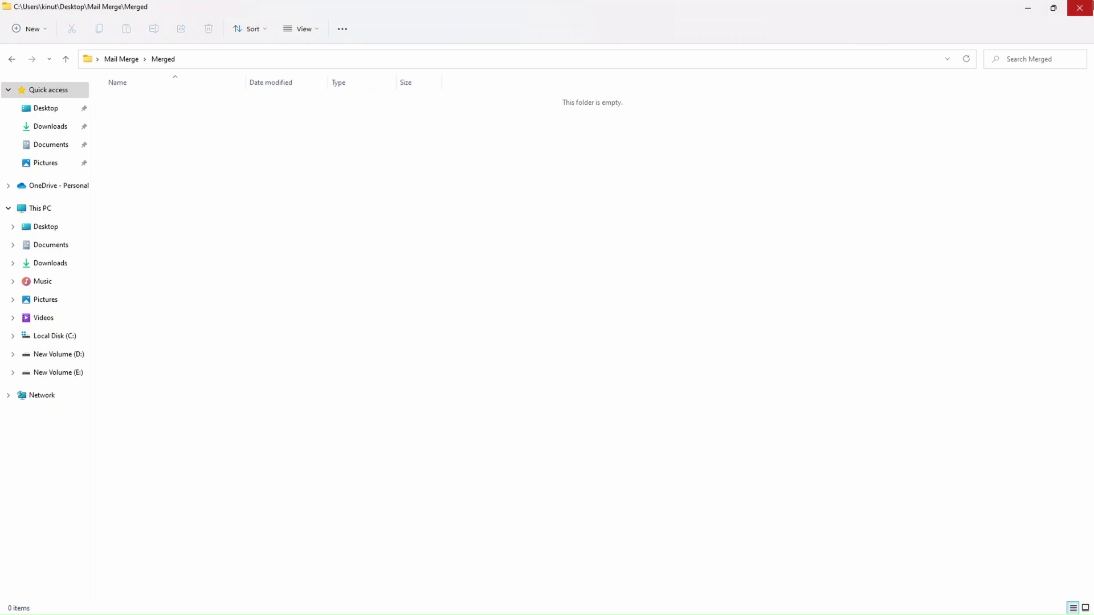
{"action": "left_click", "coordinate": [1080, 8]}
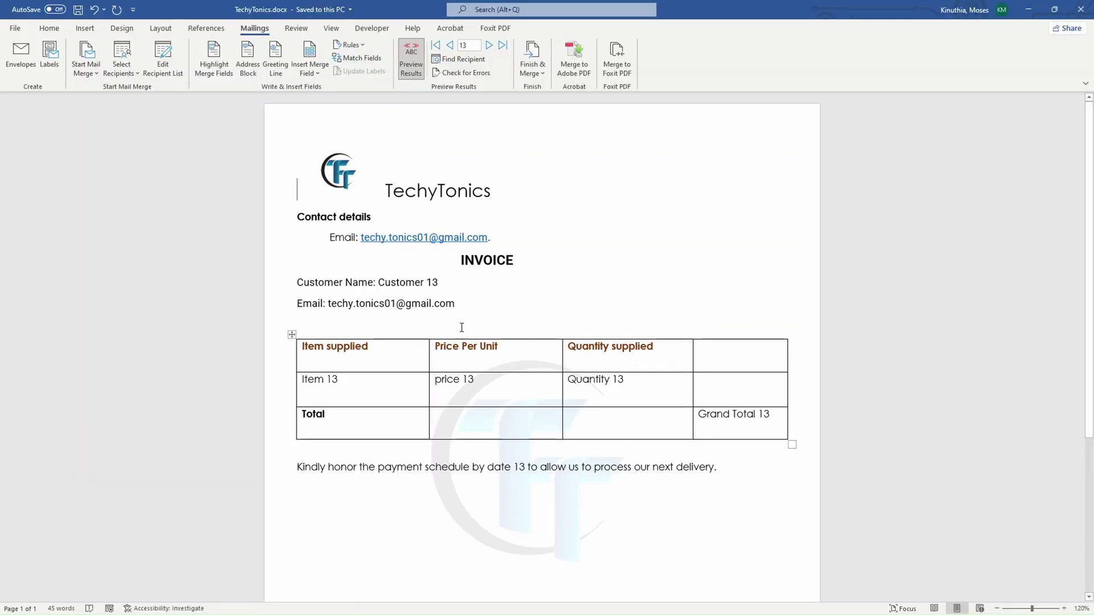
Step: Merge all records to Foxit PDF, naming each file by the Name field, into the output folder
{"action": "left_click", "coordinate": [615, 72]}
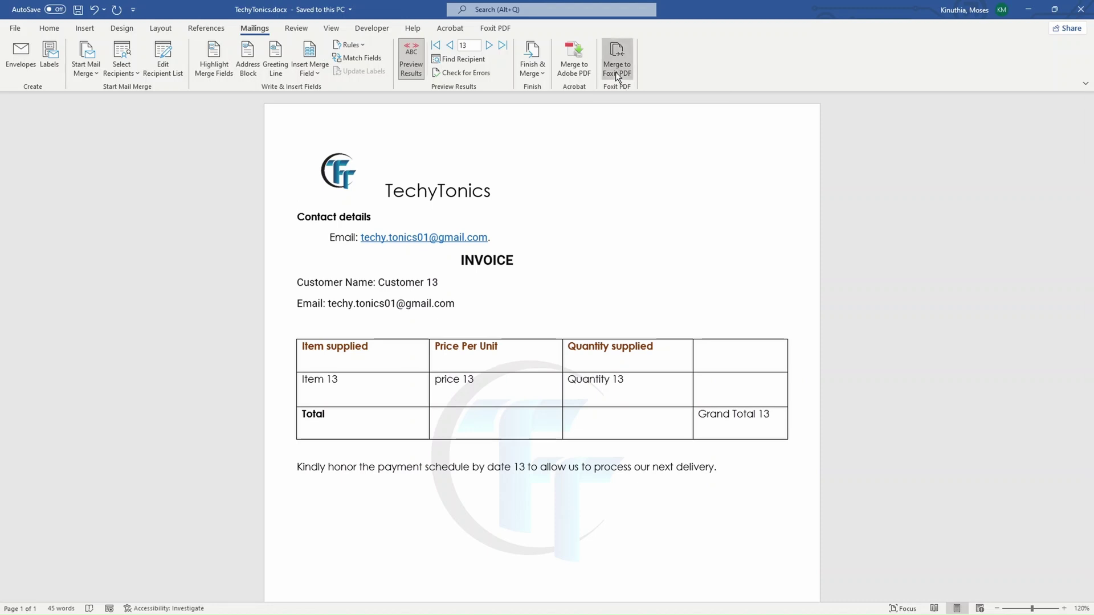
{"action": "left_click_drag", "start_coordinate": [545, 178], "coordinate": [555, 112]}
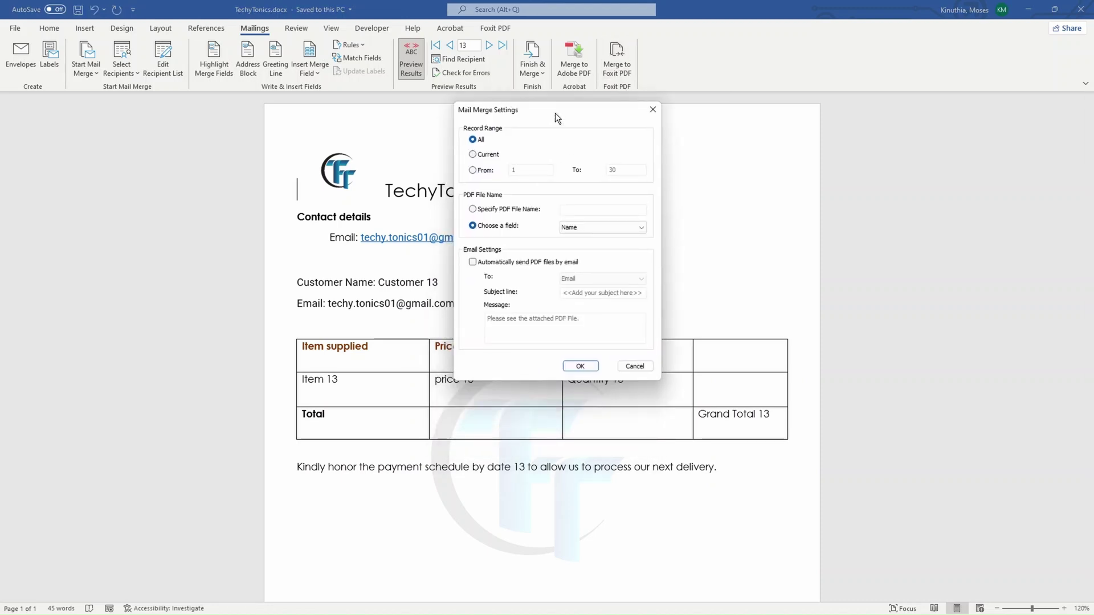
{"action": "left_click", "coordinate": [593, 227]}
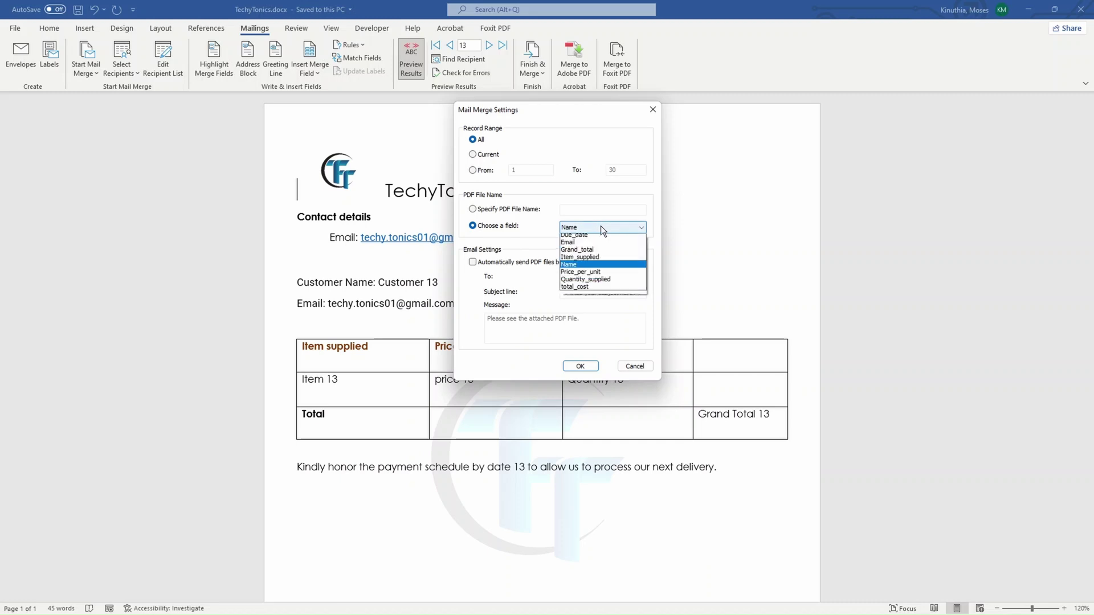
{"action": "left_click", "coordinate": [590, 268]}
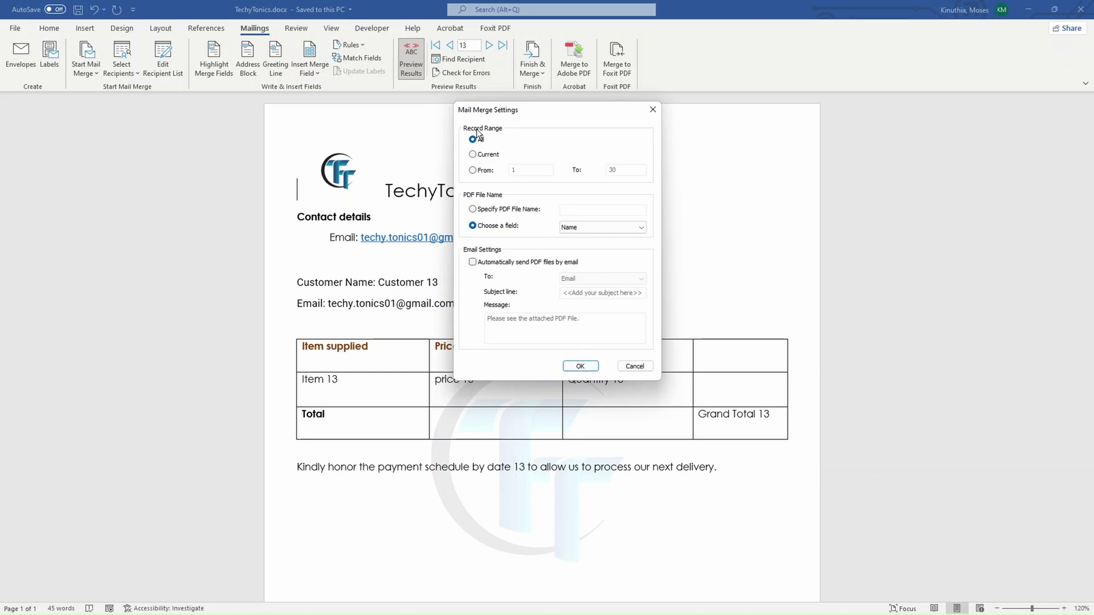
{"action": "left_click", "coordinate": [590, 367]}
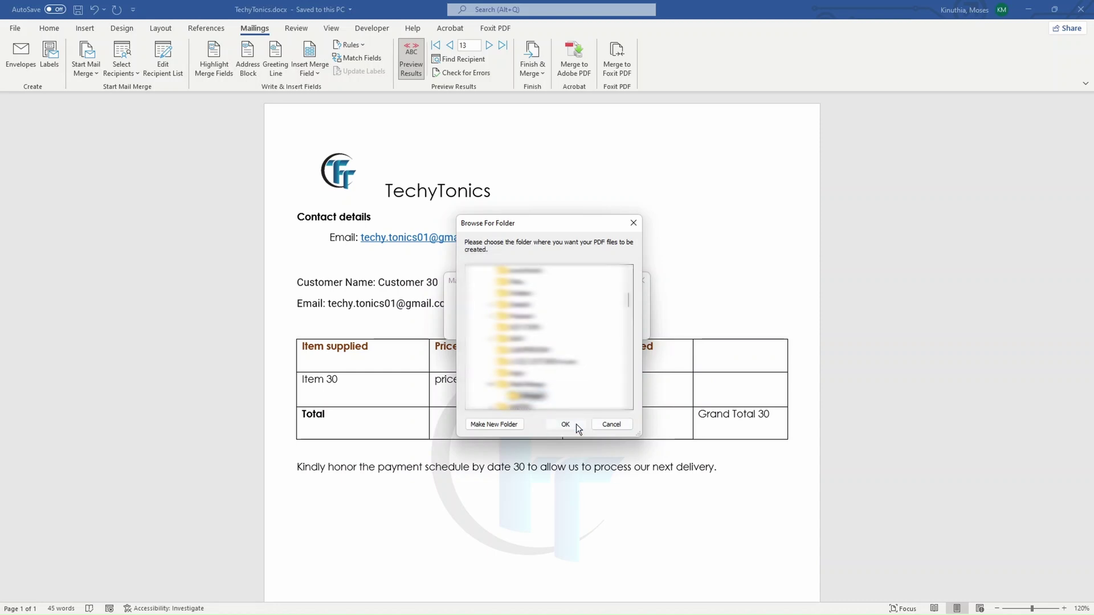
{"action": "left_click", "coordinate": [576, 424]}
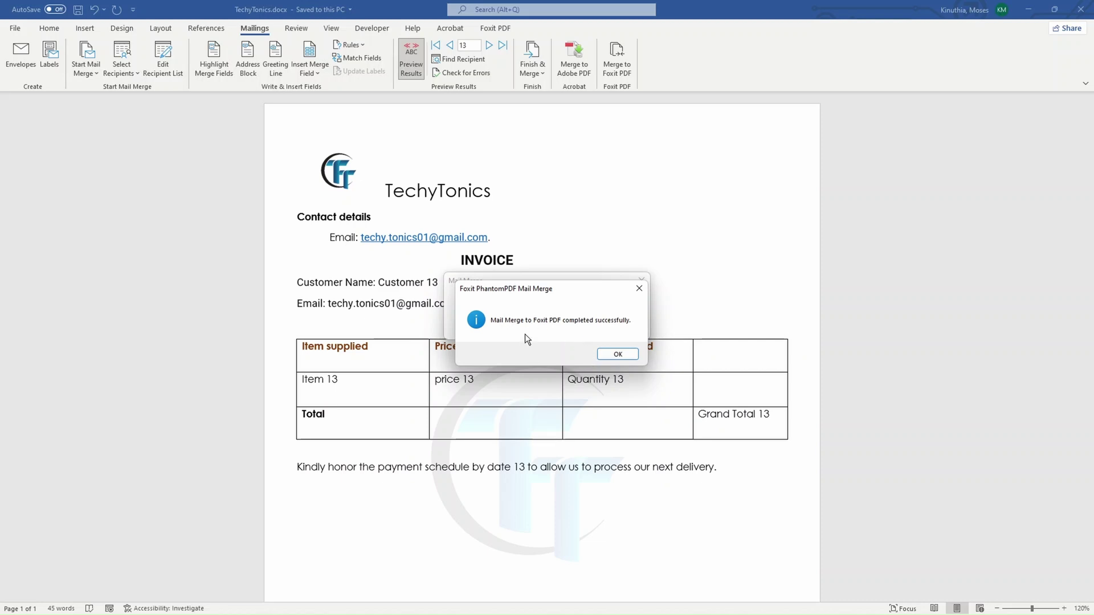
Step: Open the Merged folder and check the customer name in Customer 5.pdf
{"action": "left_click", "coordinate": [617, 355]}
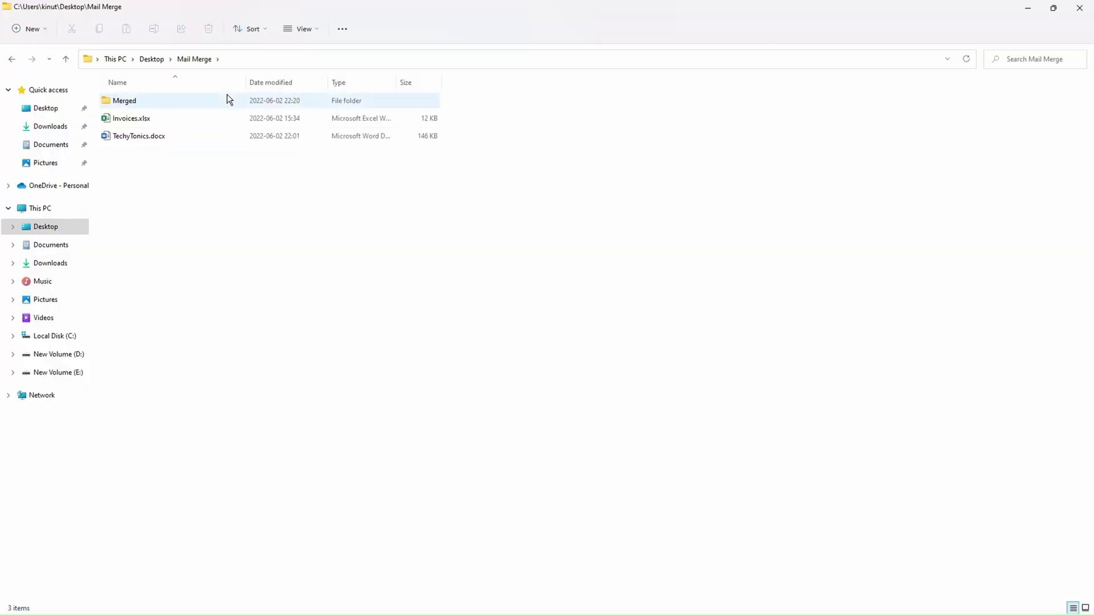
{"action": "double_click", "coordinate": [226, 99]}
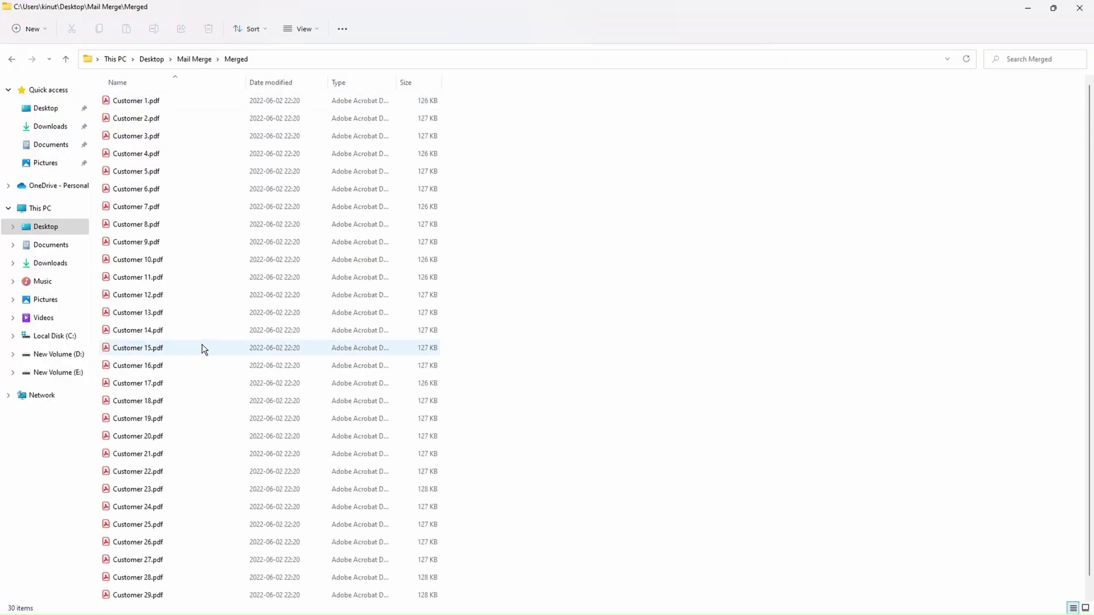
{"action": "double_click", "coordinate": [184, 177]}
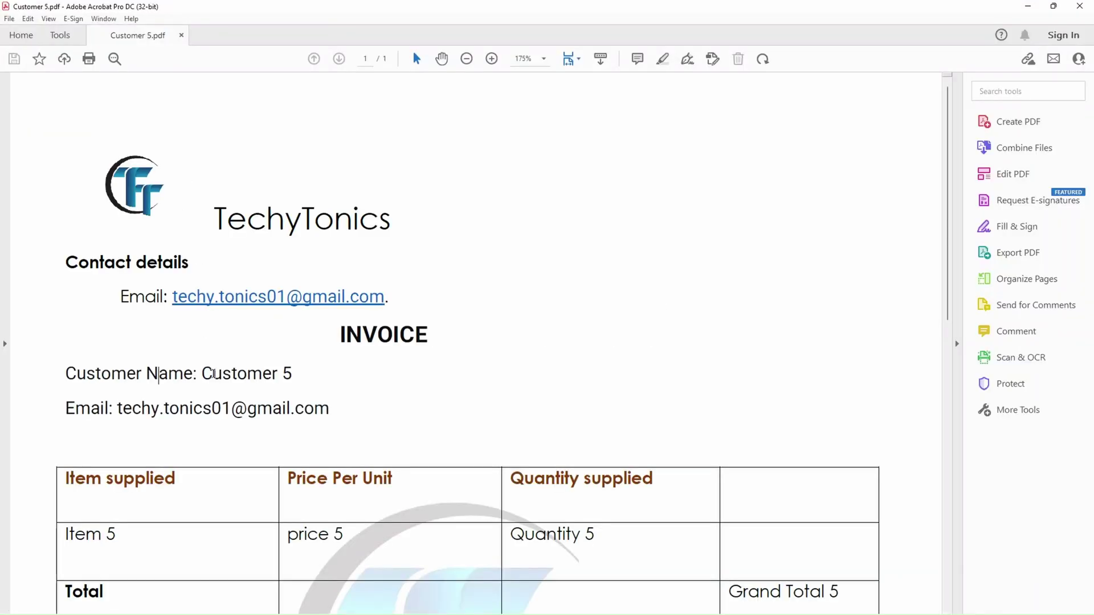
{"action": "left_click_drag", "start_coordinate": [212, 374], "coordinate": [265, 376]}
{"action": "key", "text": "alt+F4"}
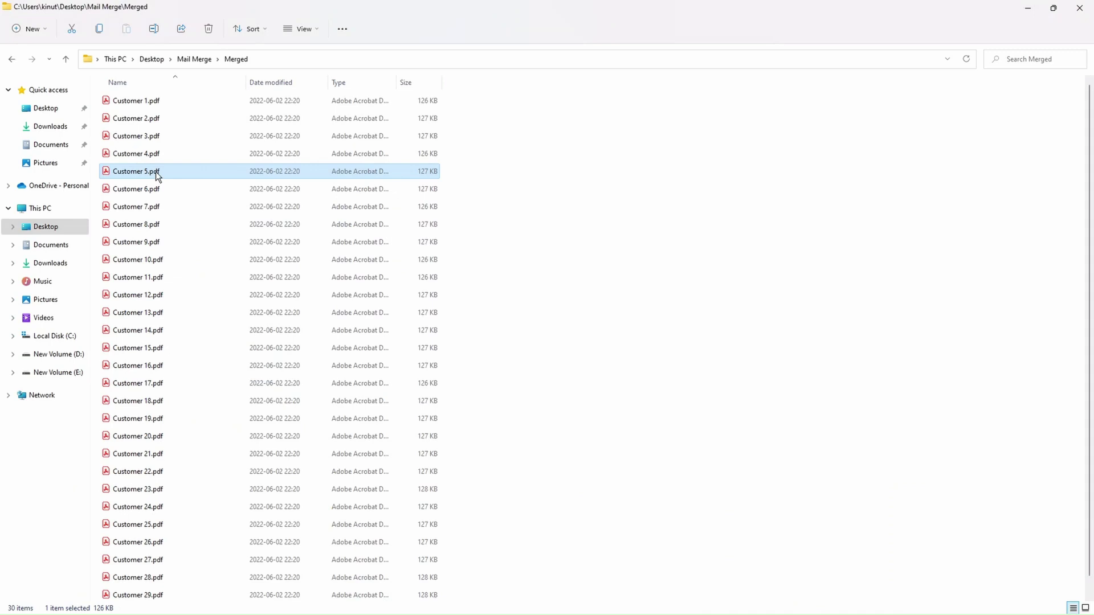
Step: Check Customer 15.pdf, then switch to the automail final.xlsb workbook
{"action": "double_click", "coordinate": [151, 348]}
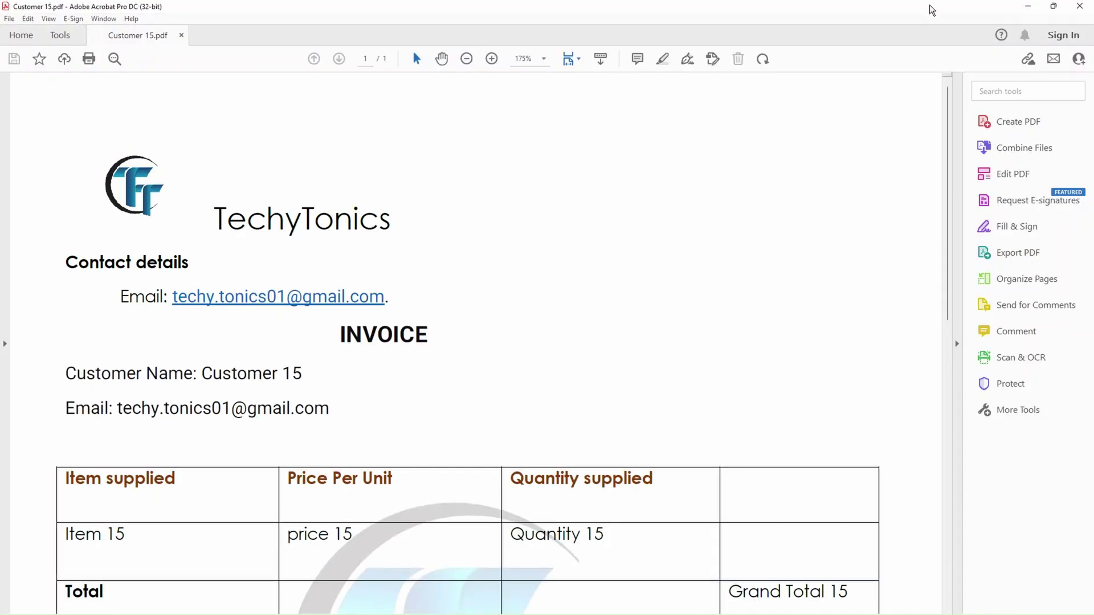
{"action": "key", "text": "alt+F4"}
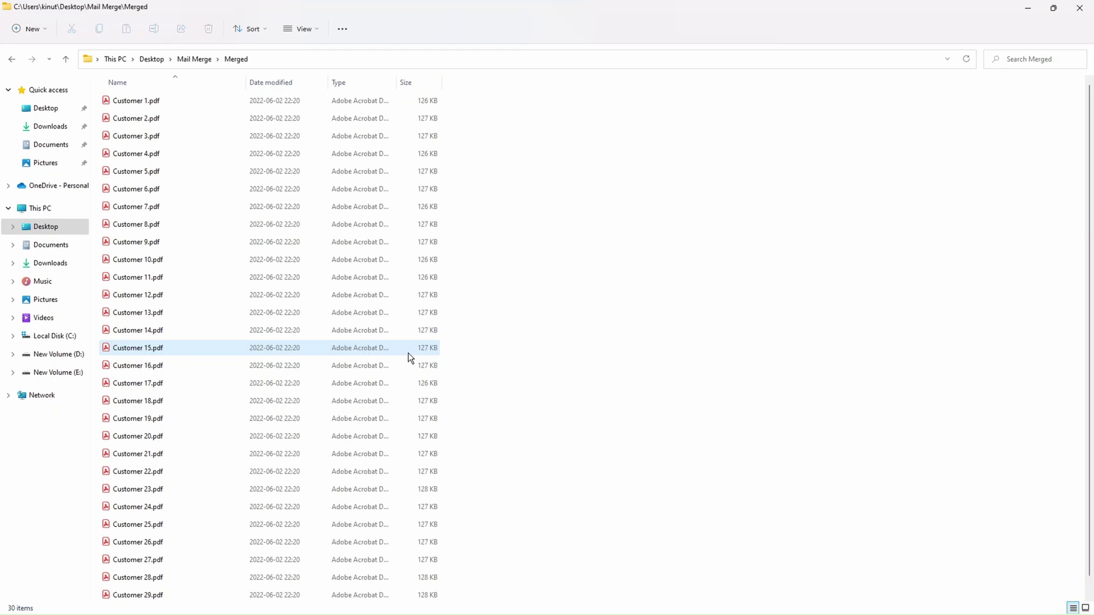
{"action": "key", "text": "alt+Tab"}
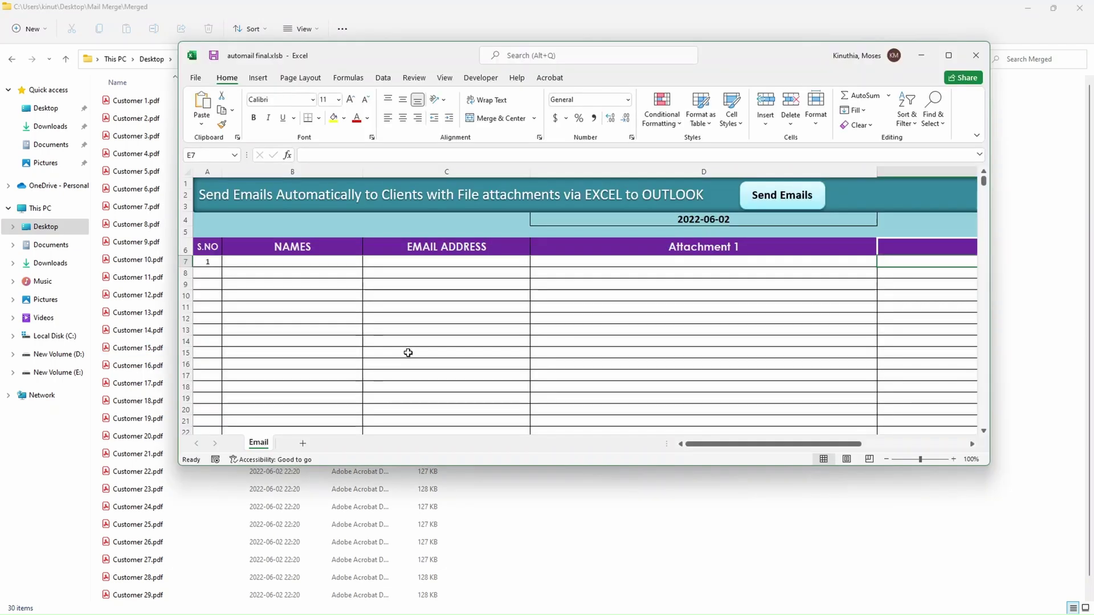